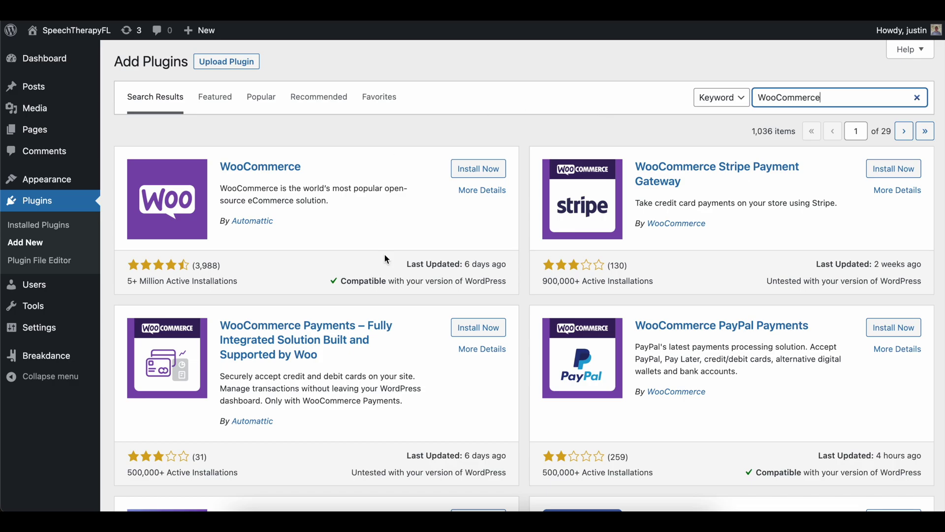
- Locate the WooCommerce plugin at the top of the 'WooCommerce' plugin search results
mouse_move(43, 358)
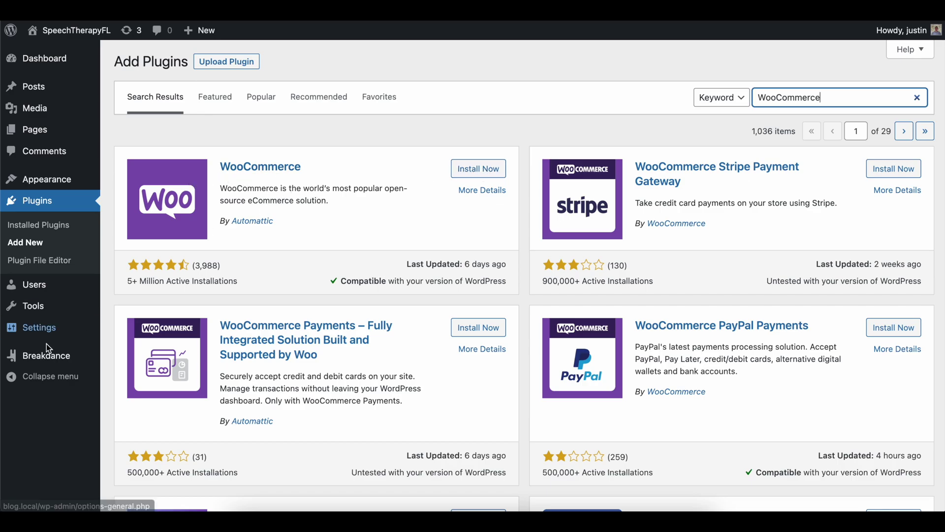
- Install WooCommerce from its search result card and activate it, opening the setup wizard
left_click(475, 171)
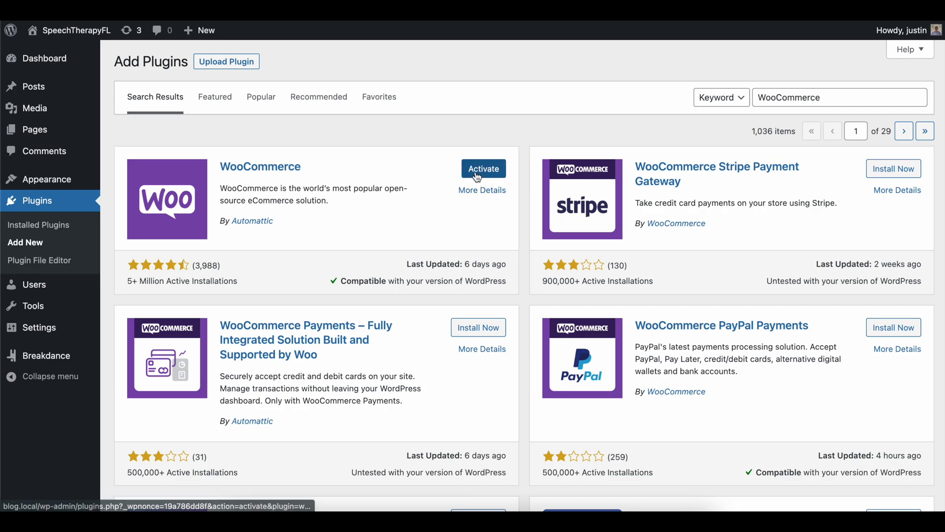
left_click(480, 172)
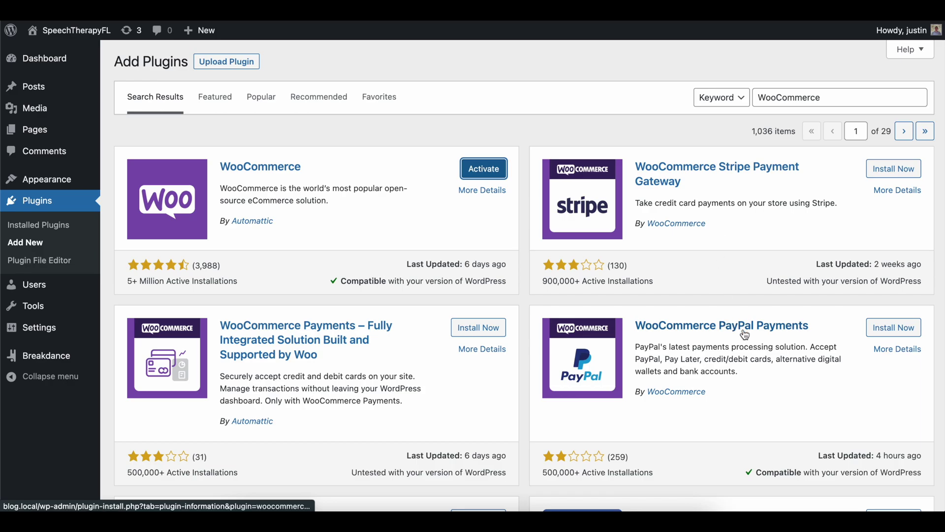
scroll(740, 202, "down", 4)
scroll(741, 203, "down", 8)
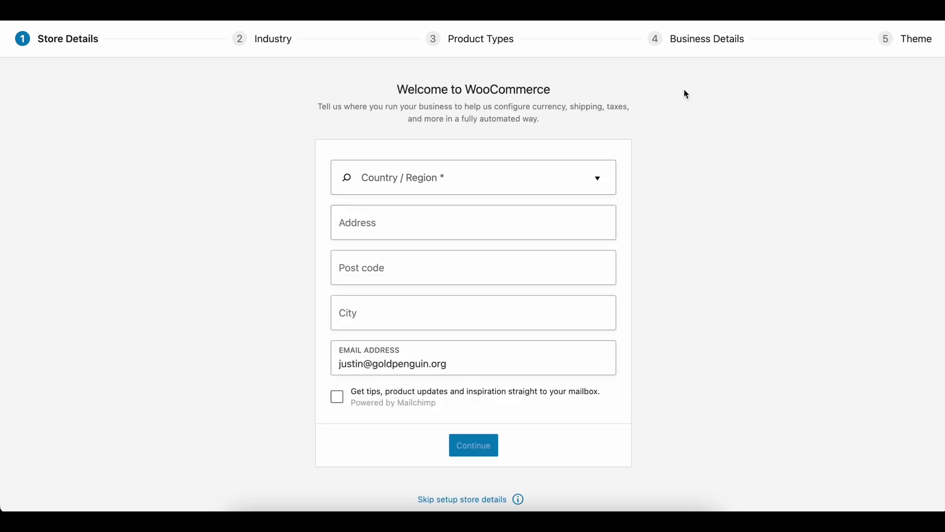
- Set the store location to United States (US) — Florida and submit the store details
left_click(425, 176)
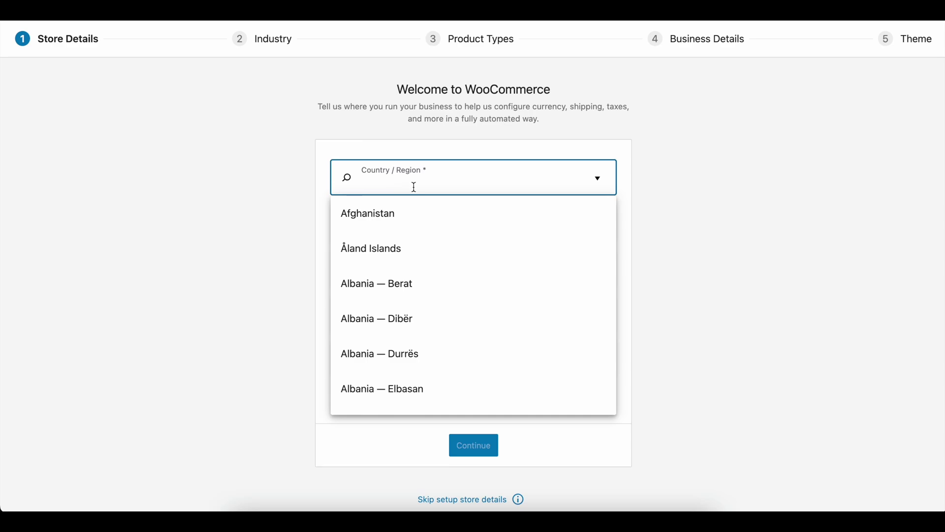
type("flori")
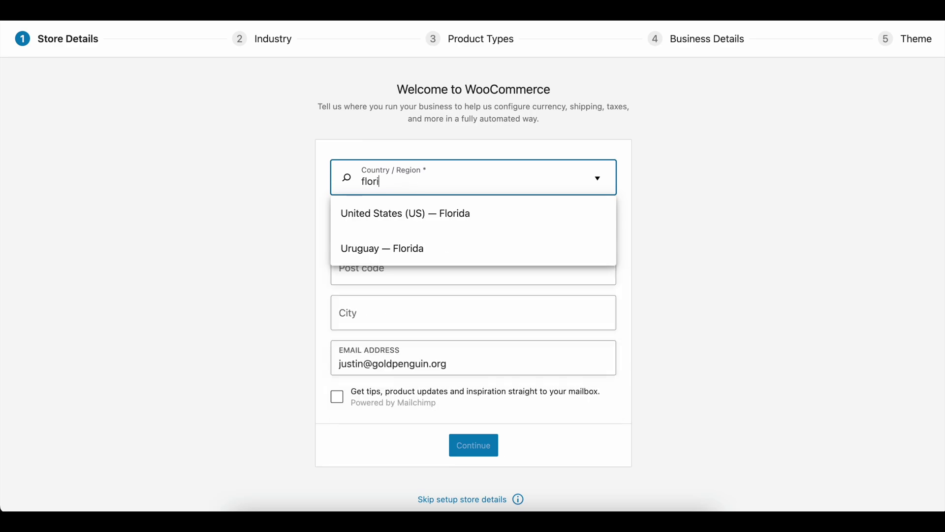
left_click(406, 215)
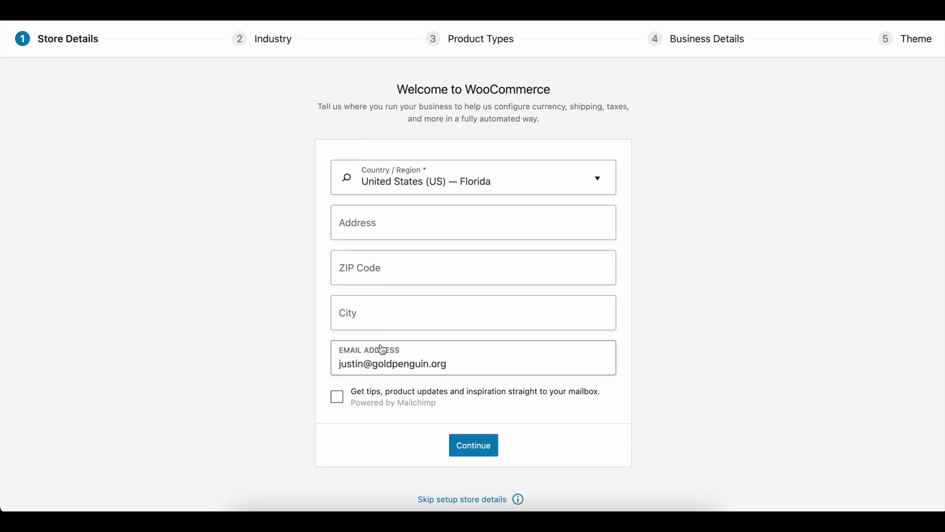
left_click(471, 446)
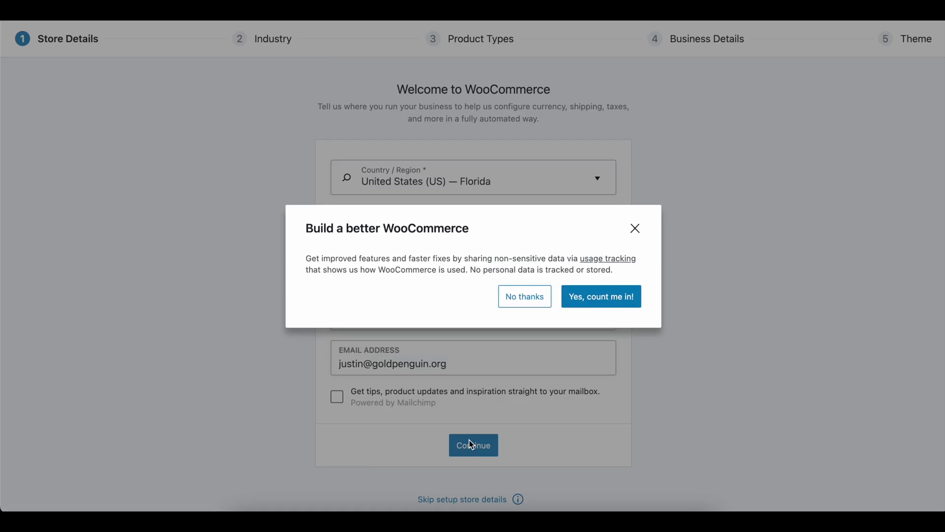
- Decline usage tracking and choose Electronics and computers as the store industry
left_click(526, 297)
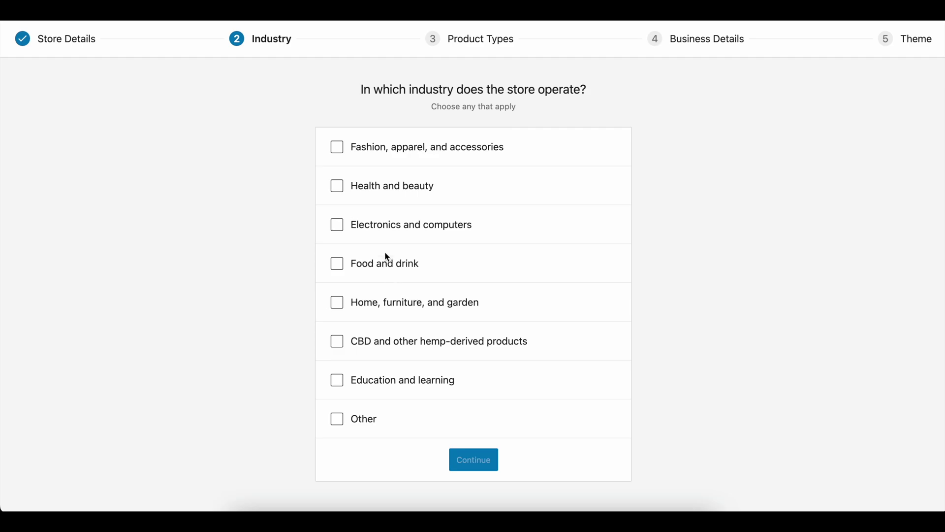
left_click(386, 231)
left_click(474, 460)
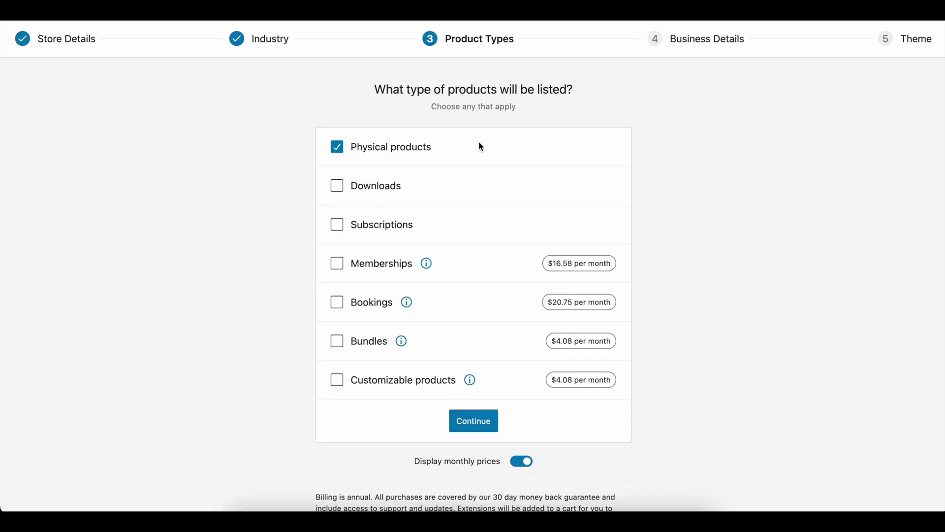
- Untick Physical products so Downloads is the only product type selected
left_click_drag(352, 149, 432, 153)
left_click(339, 152)
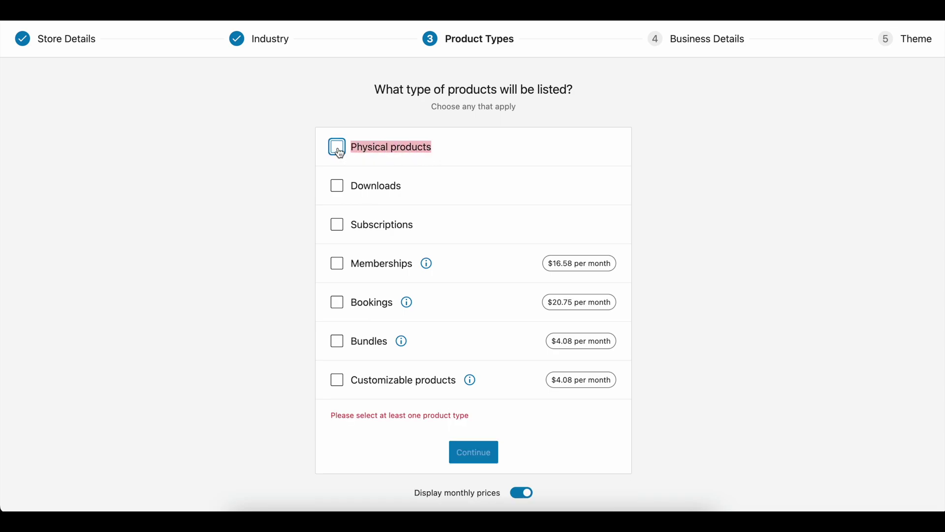
left_click(337, 186)
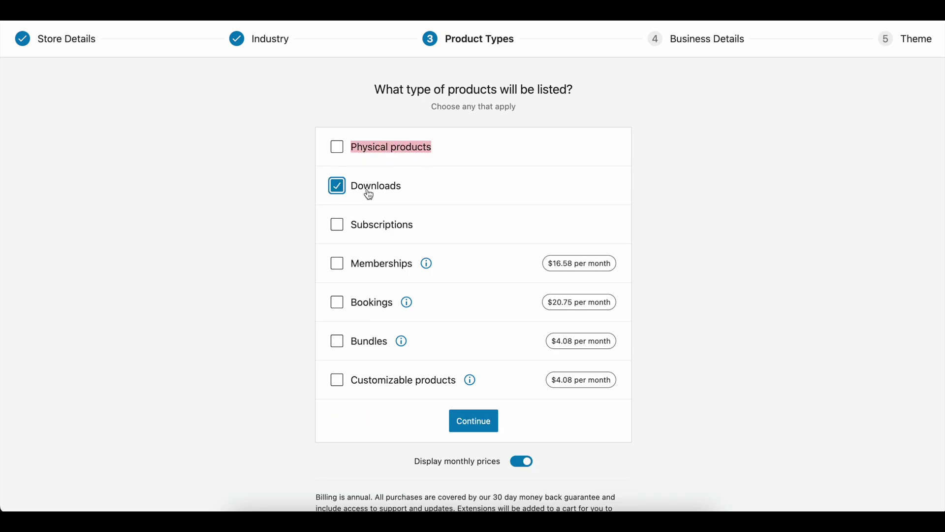
left_click(281, 204)
scroll(415, 384, "down", 1)
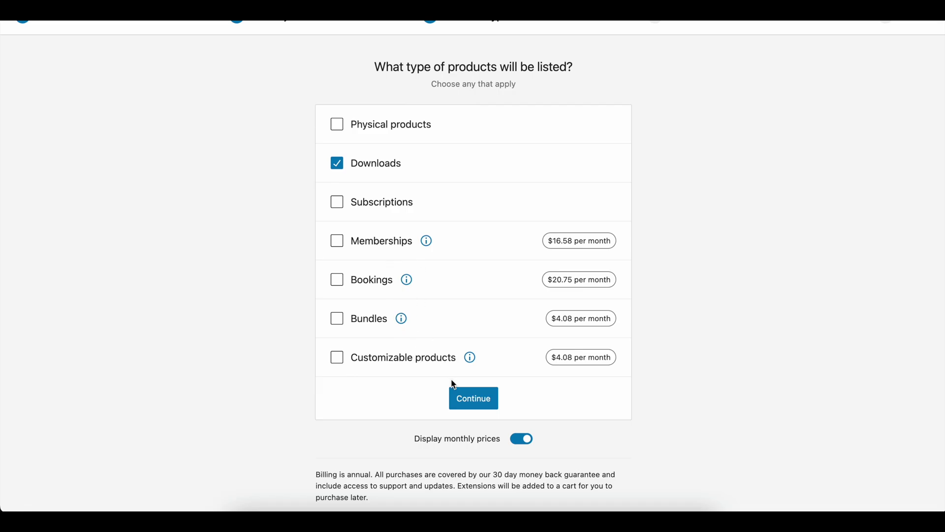
- Confirm Downloads, then answer that there are no products yet and no selling elsewhere
left_click(460, 397)
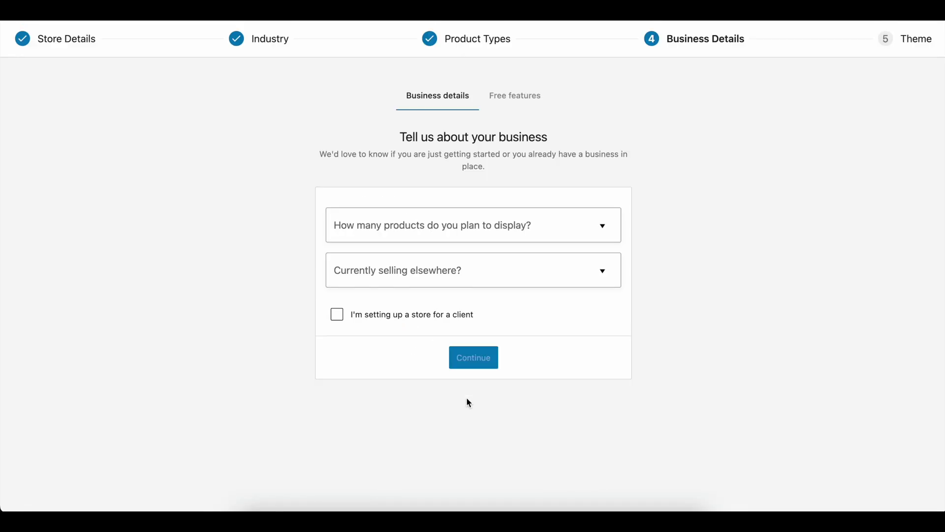
left_click(407, 237)
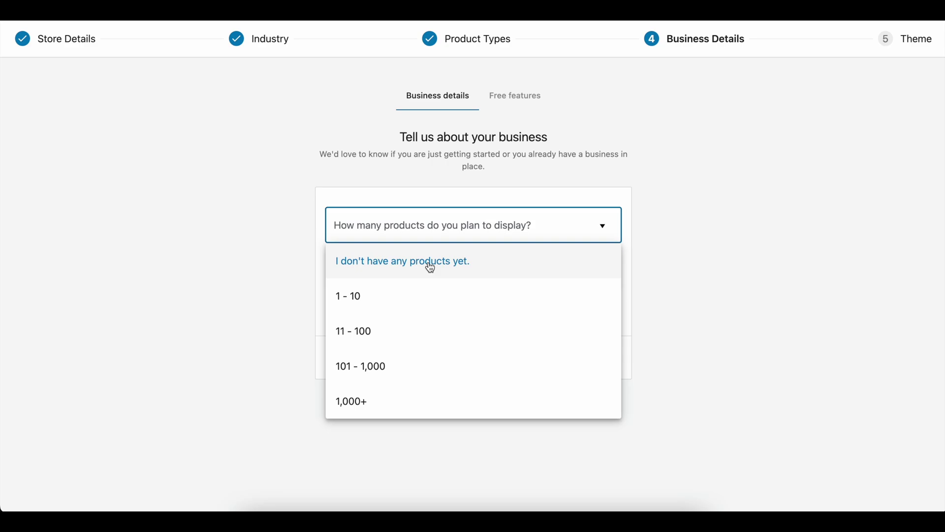
left_click(413, 275)
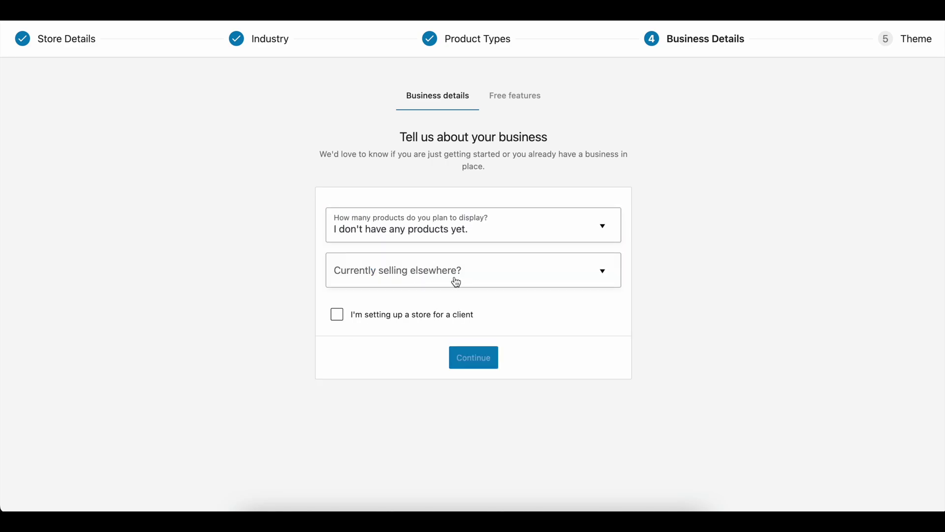
left_click(453, 278)
left_click(438, 308)
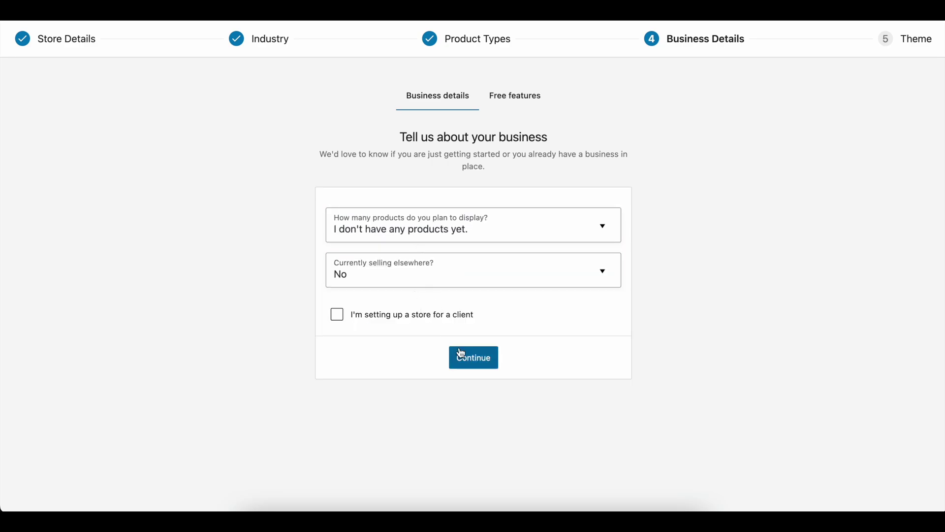
left_click(468, 358)
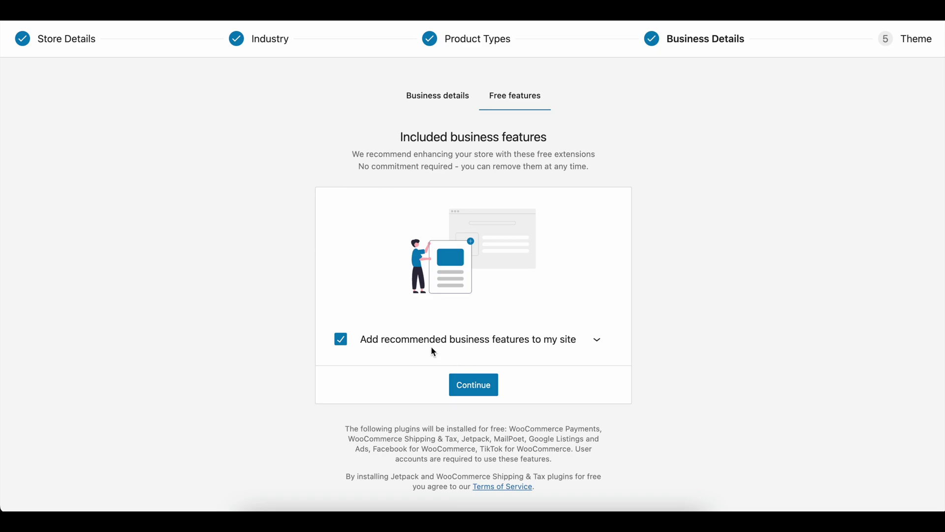
- Untick the MailPoet, Google Listings and Ads, Facebook and TikTok free extensions
scroll(517, 330, "down", 1)
left_click(597, 330)
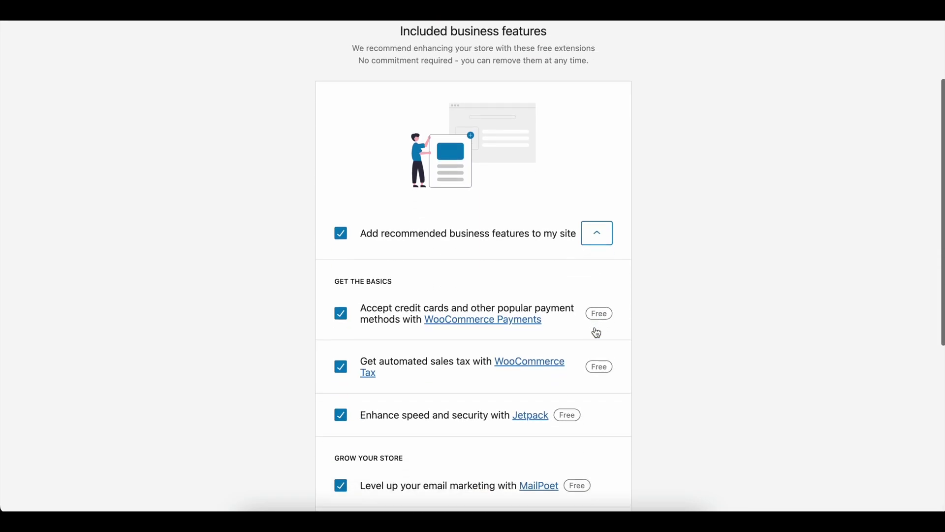
scroll(596, 331, "down", 6)
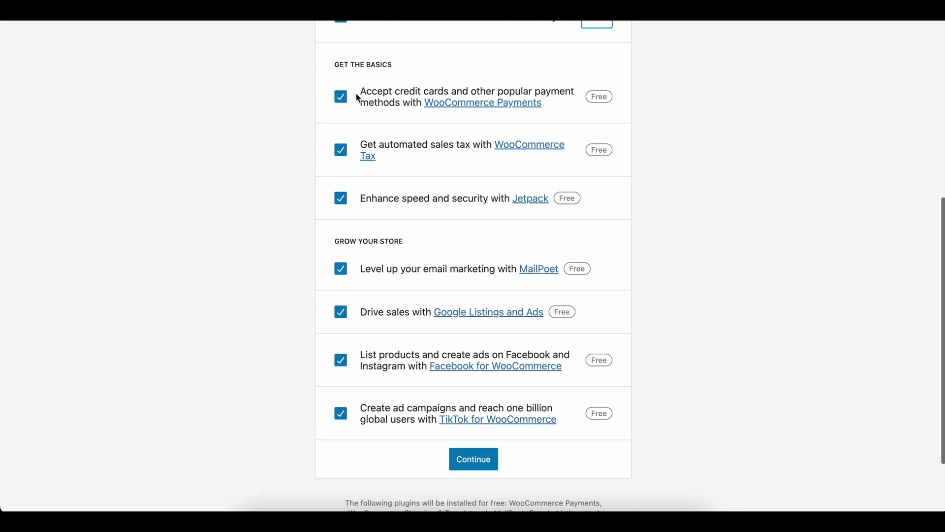
left_click(341, 197)
left_click(340, 198)
scroll(352, 185, "up", 4)
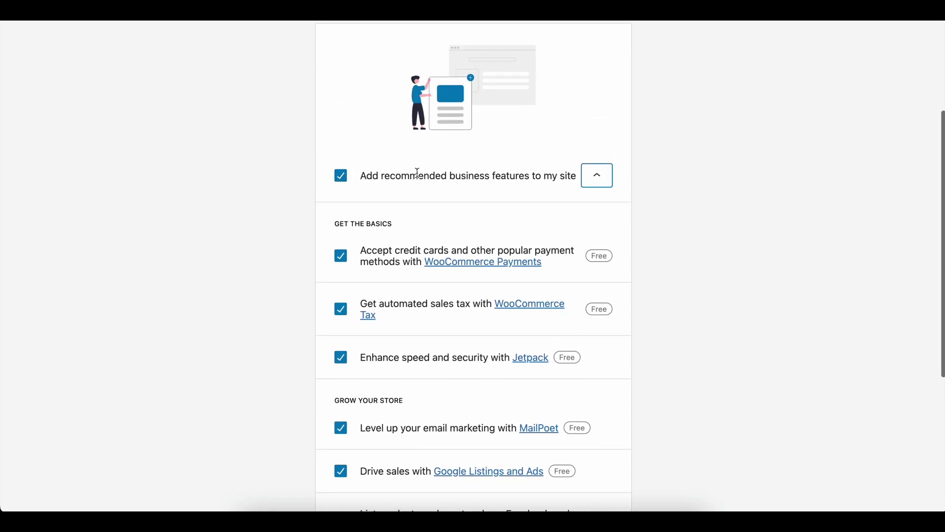
scroll(395, 214, "down", 3)
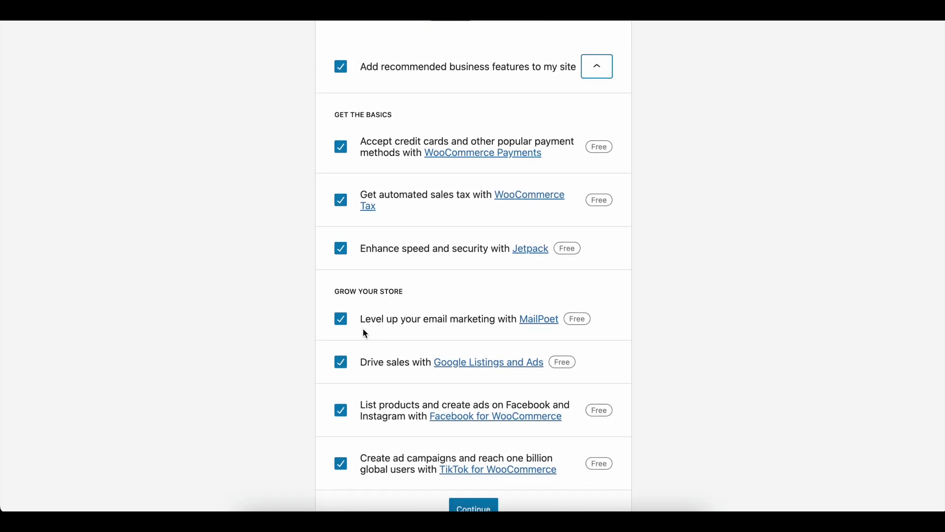
left_click(348, 323)
left_click(342, 363)
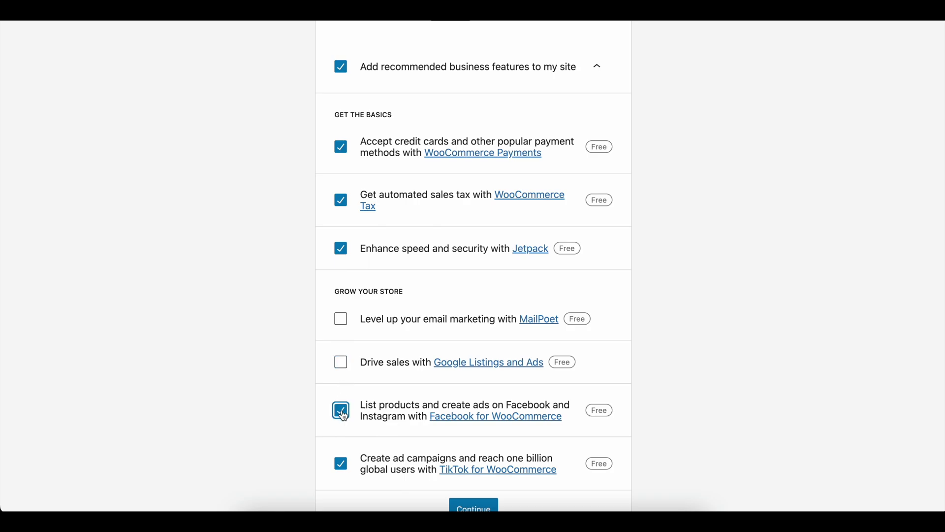
left_click(341, 412)
left_click(342, 468)
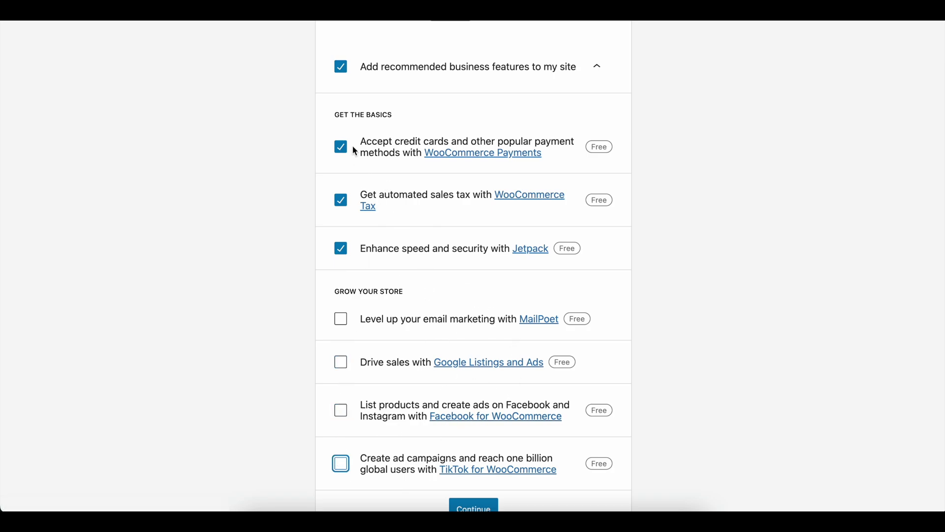
- Turn off all recommended business features and continue past the features step
left_click(347, 71)
scroll(394, 259, "down", 1)
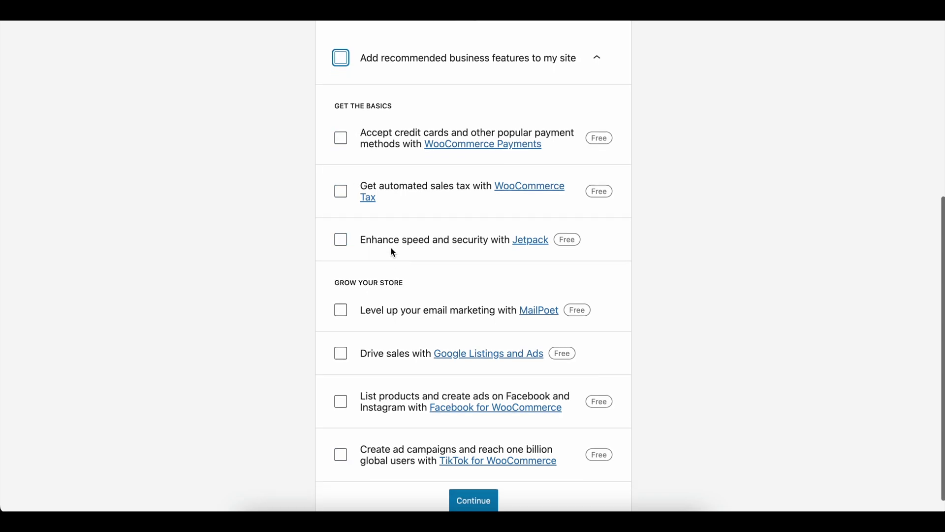
scroll(492, 157, "down", 2)
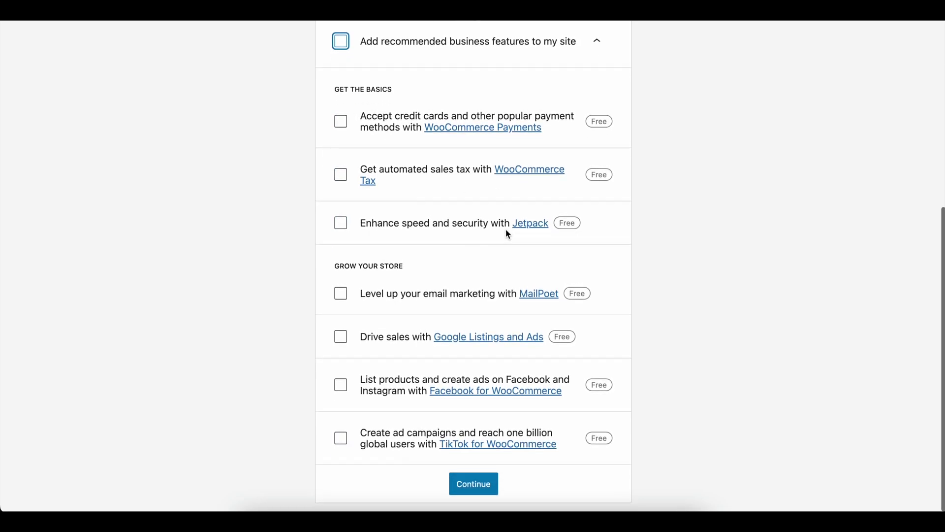
left_click(475, 483)
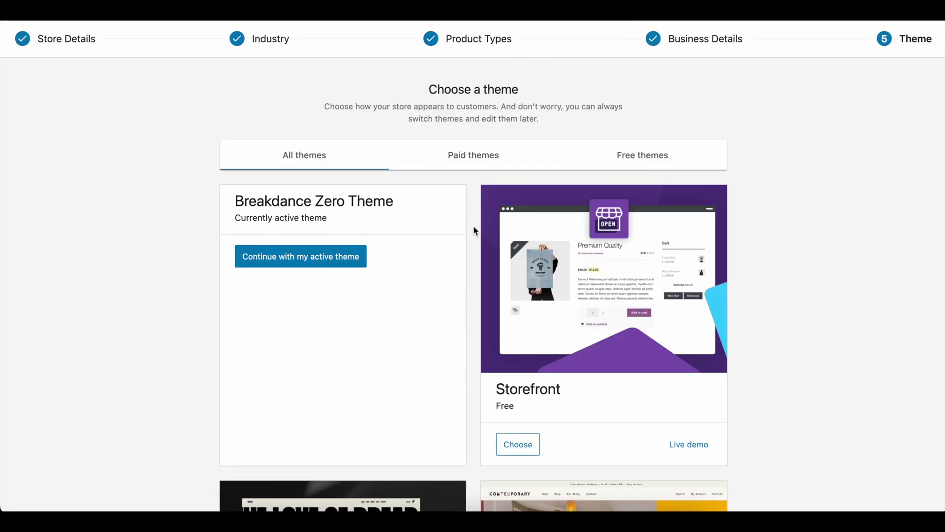
- Keep the active Breakdance Zero Theme to finish the WooCommerce setup
scroll(474, 230, "down", 3)
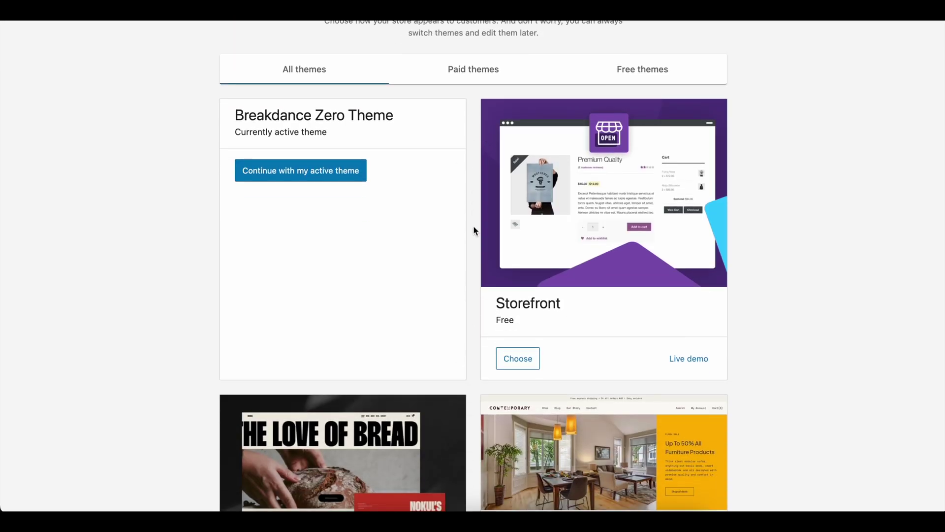
left_click_drag(221, 116, 413, 111)
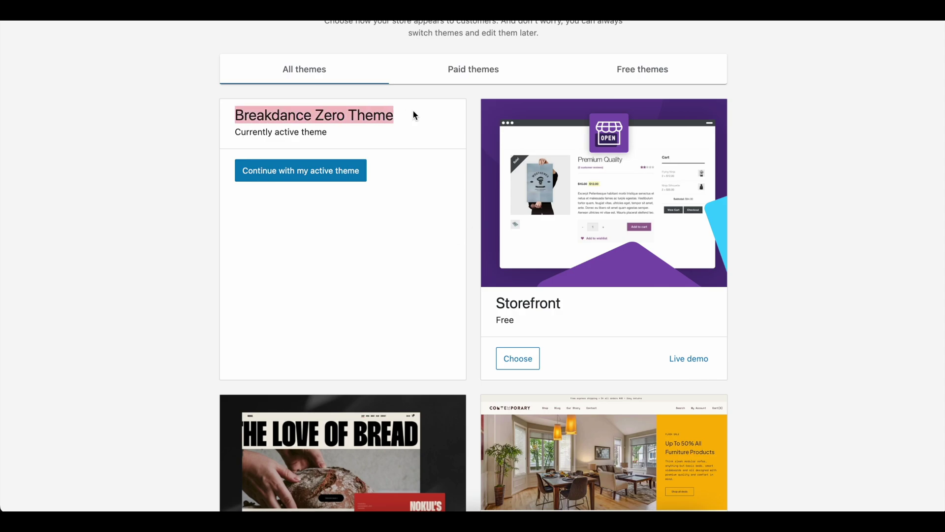
left_click(413, 111)
left_click(293, 172)
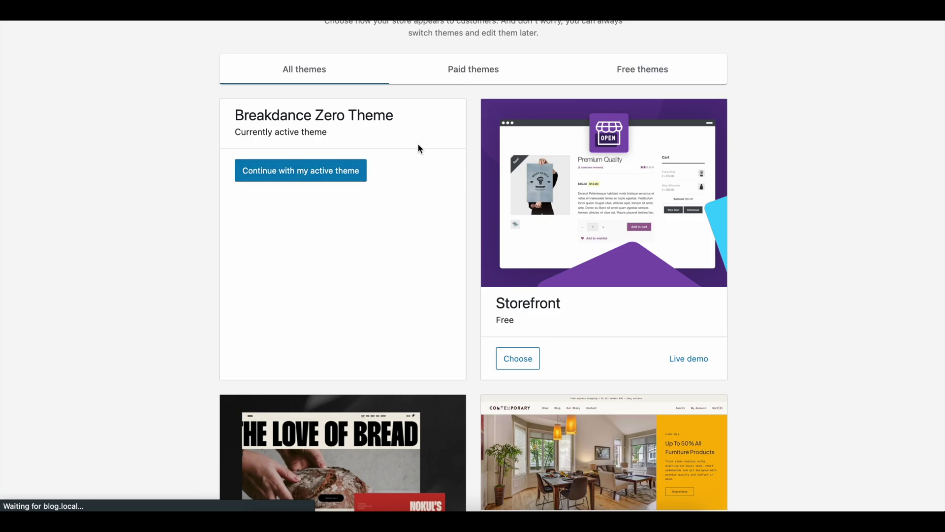
- Go to the Pages list in the WordPress admin
scroll(432, 236, "down", 2)
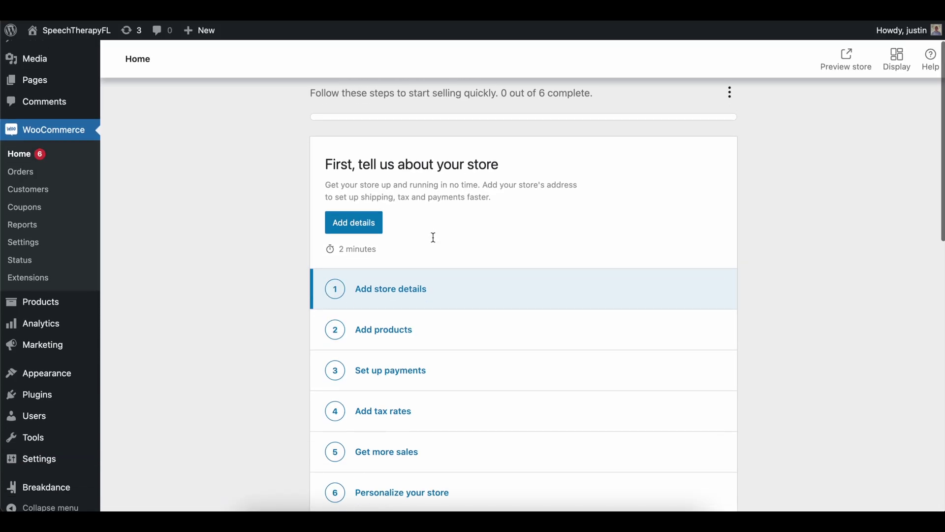
scroll(433, 238, "down", 1)
scroll(305, 196, "up", 3)
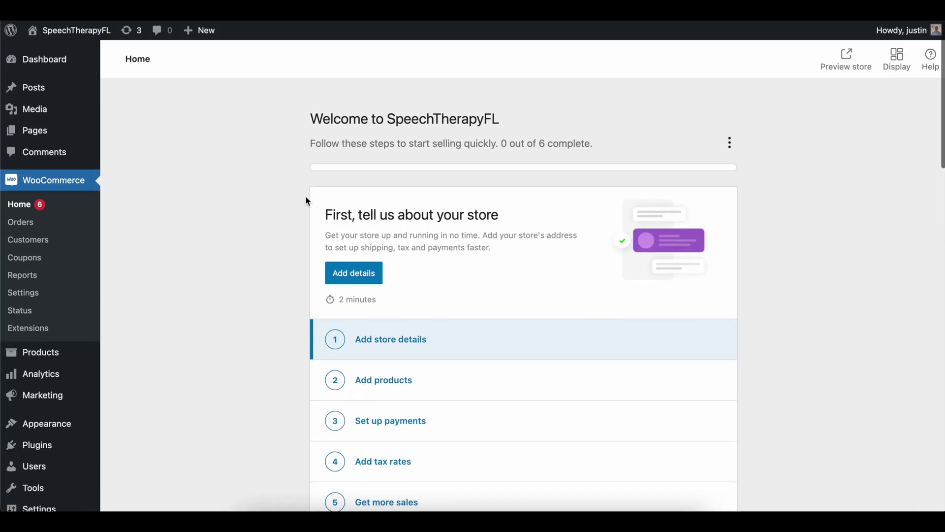
left_click(99, 131)
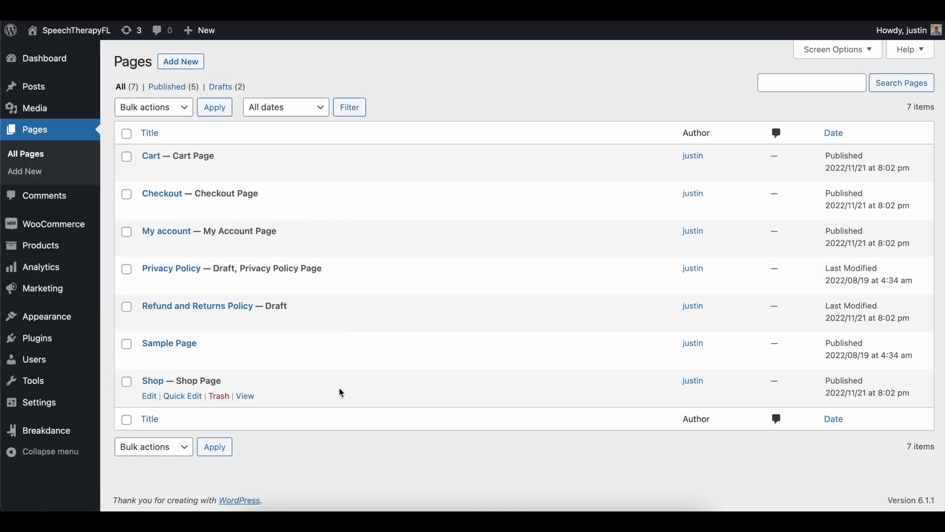
- View the empty Shop page, then return to the Dashboard and show the Products submenu
left_click(246, 397)
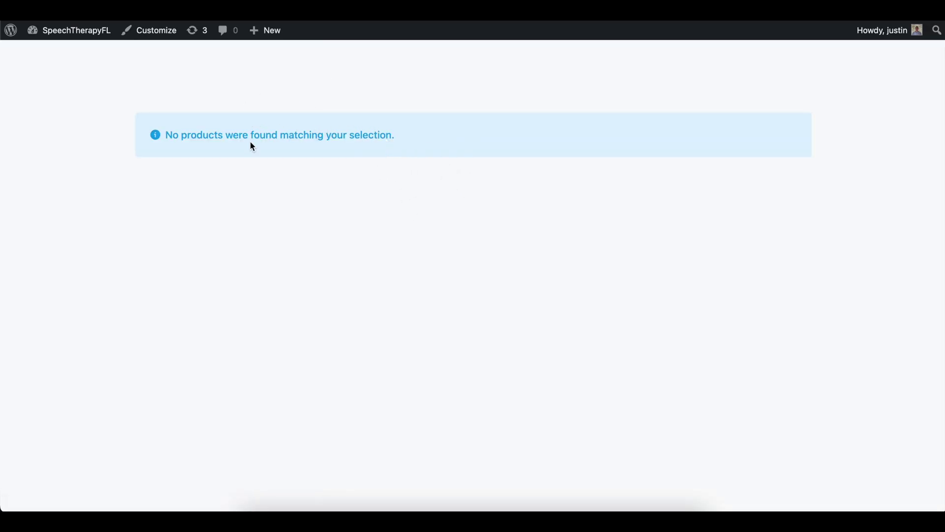
left_click(74, 53)
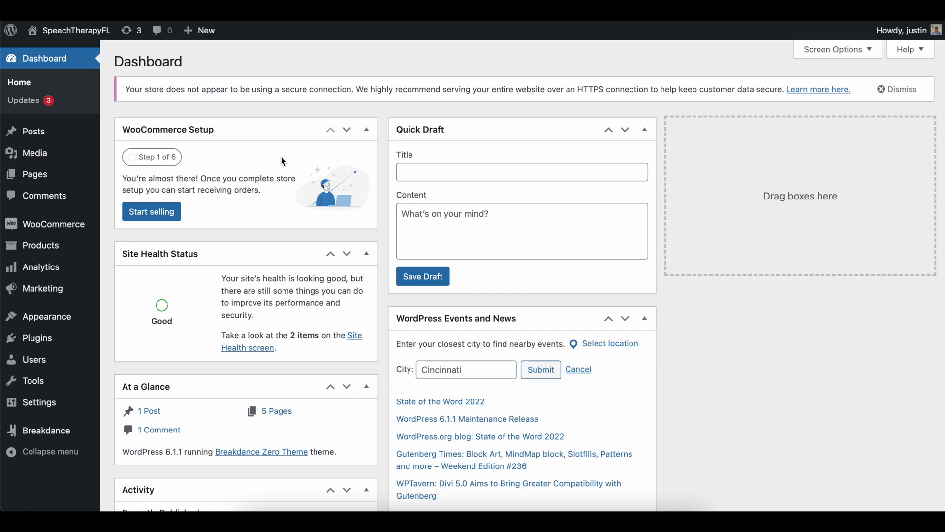
mouse_move(53, 248)
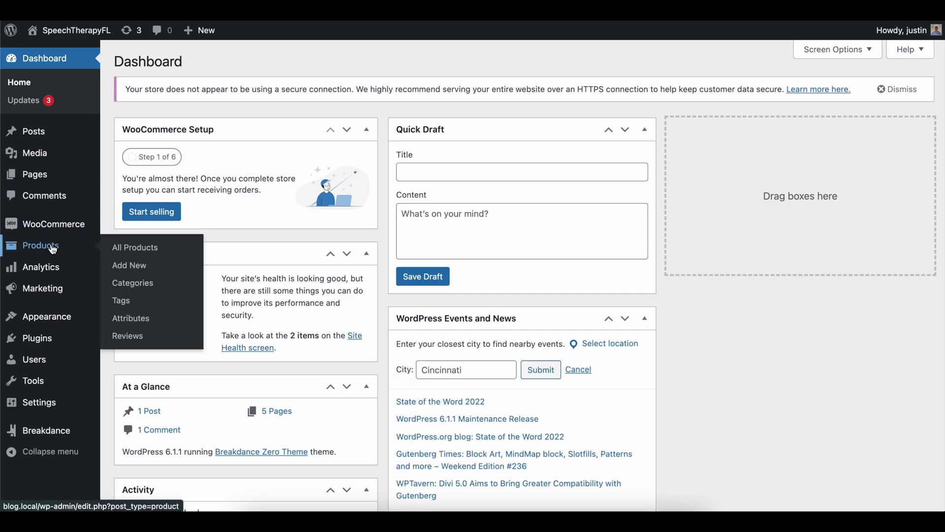
- Add a new product titled 'Video Download' with the description 'Enter description here'
left_click(138, 269)
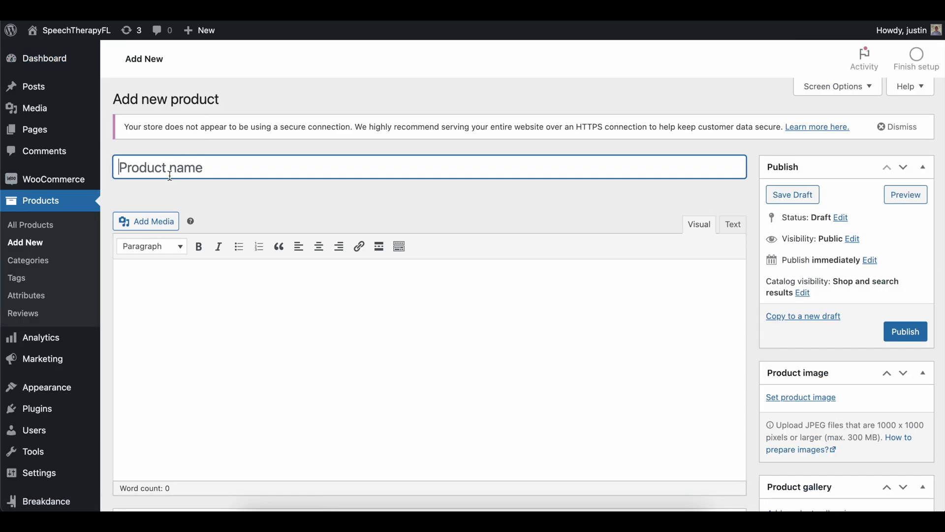
type("Video")
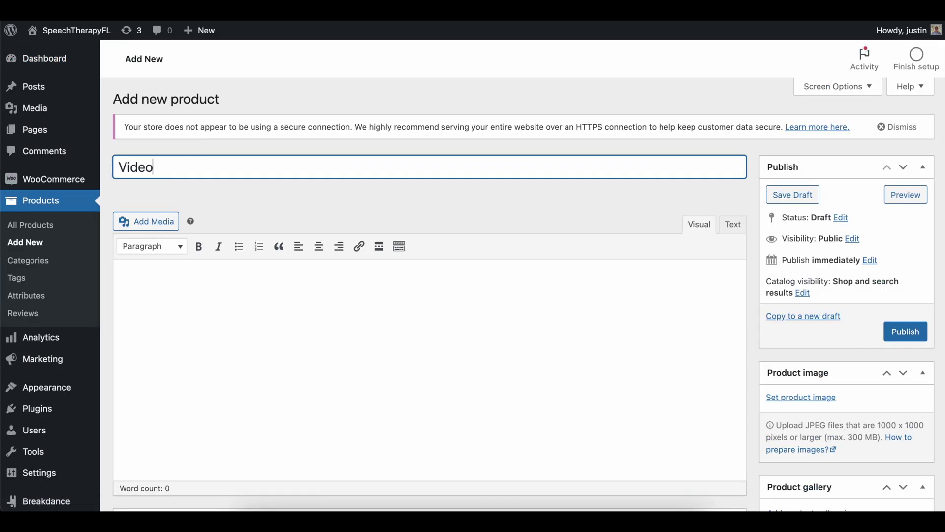
type(" Download")
key("Tab")
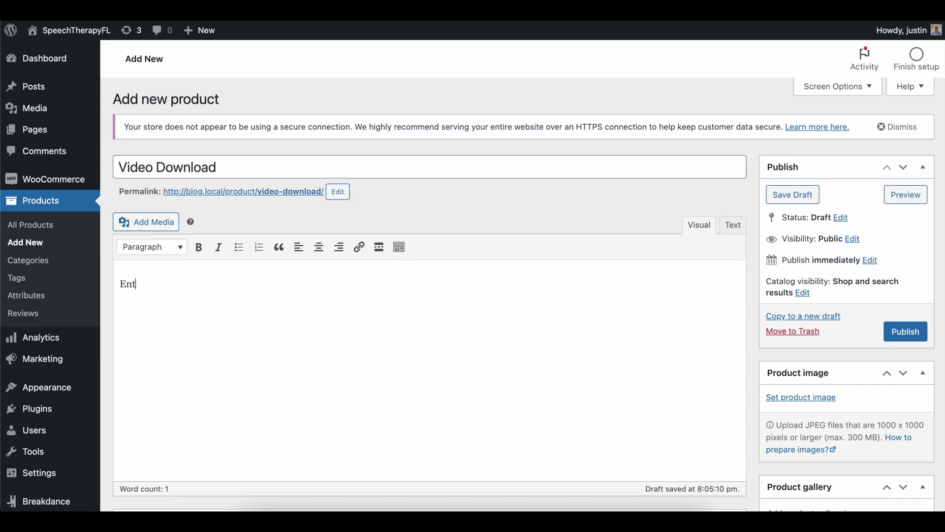
type("Enter description here")
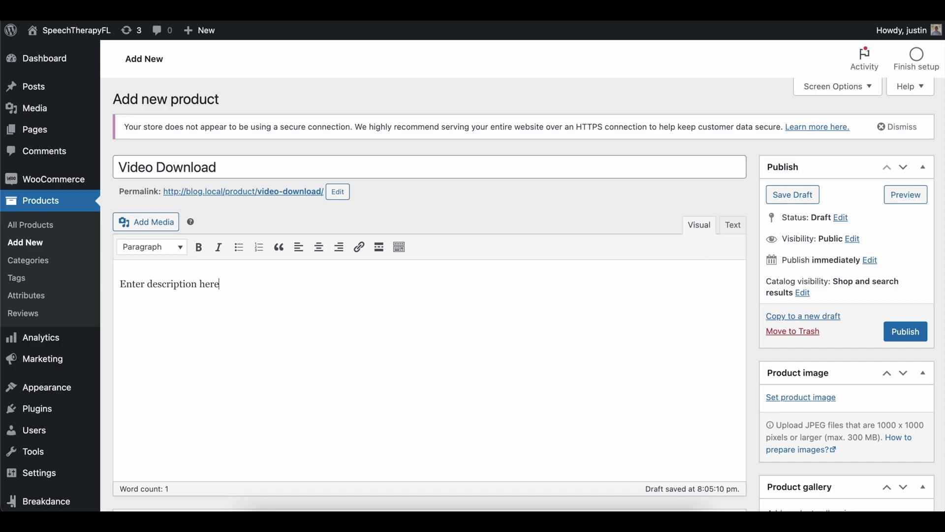
scroll(801, 300, "down", 2)
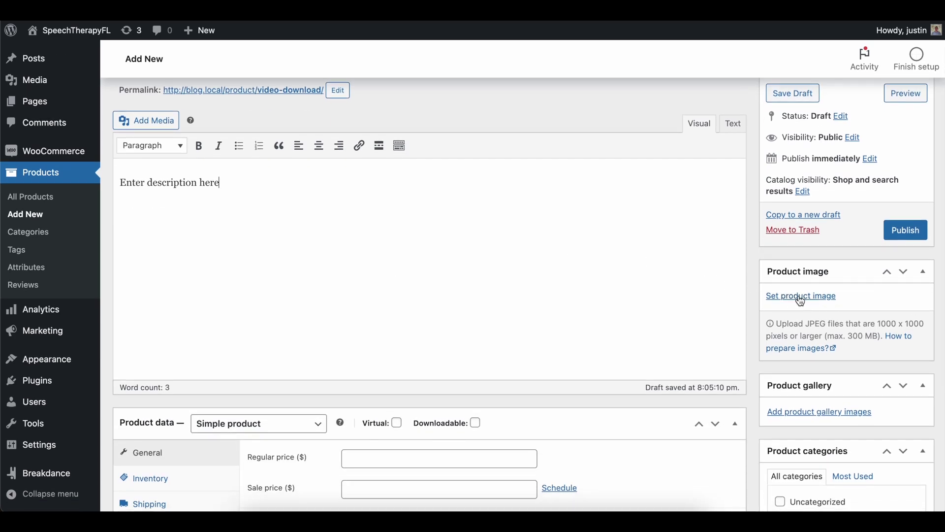
scroll(699, 379, "down", 2)
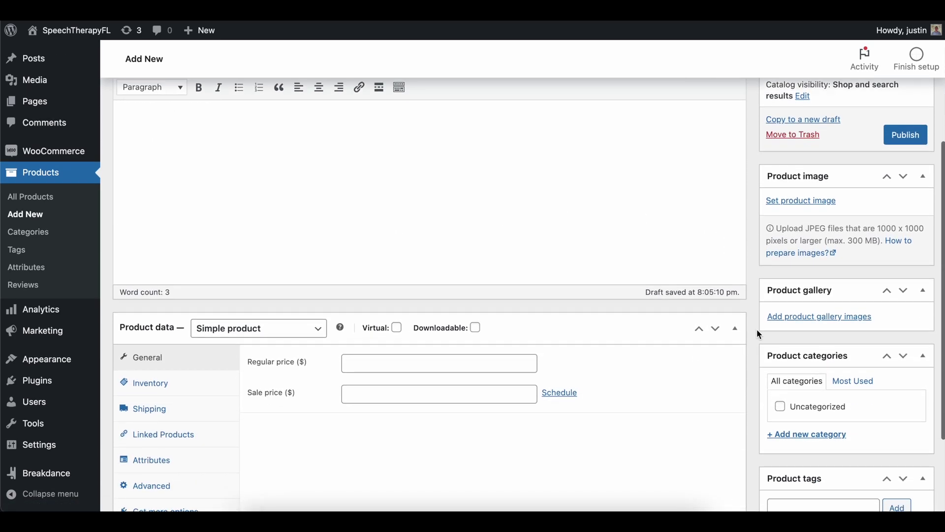
scroll(757, 328, "down", 2)
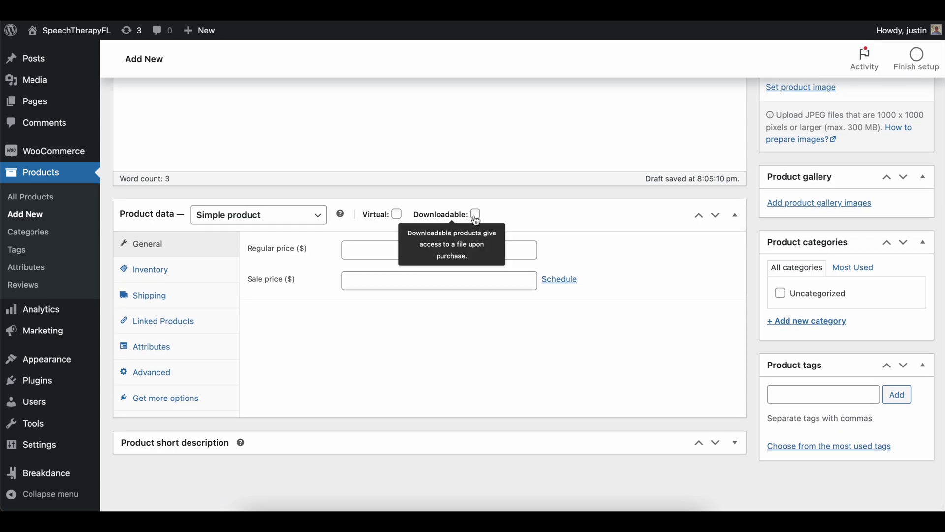
- Make Video Download downloadable, priced 1.99 with 0.00 sale price, and add a file row
left_click(475, 215)
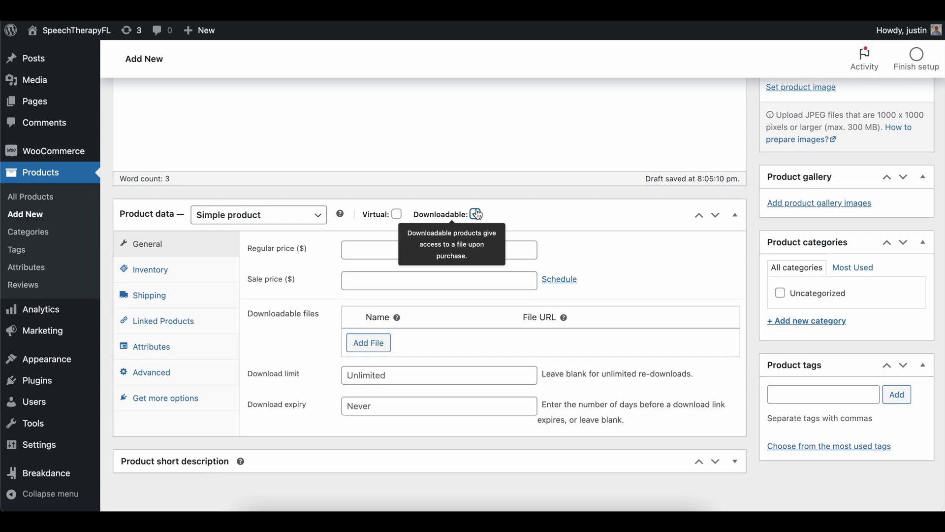
left_click(379, 247)
type("1.99")
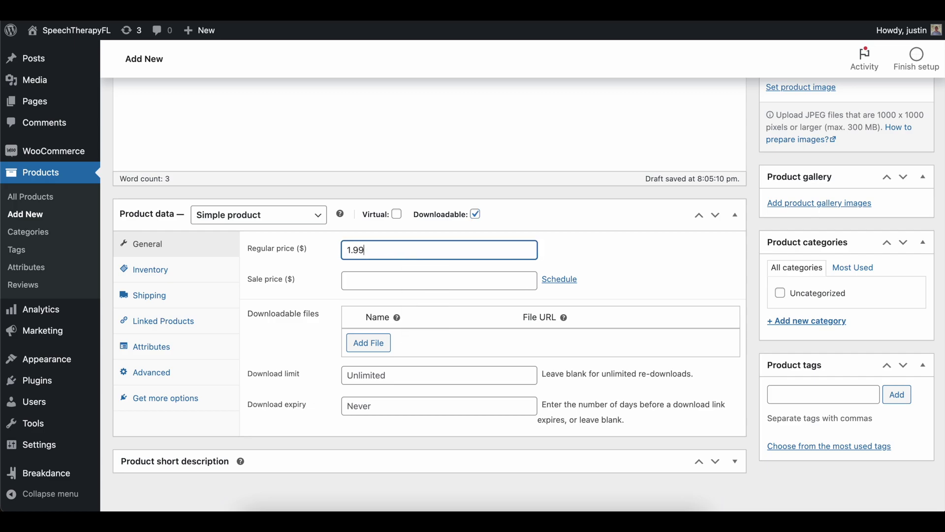
key("Tab")
type("0.00")
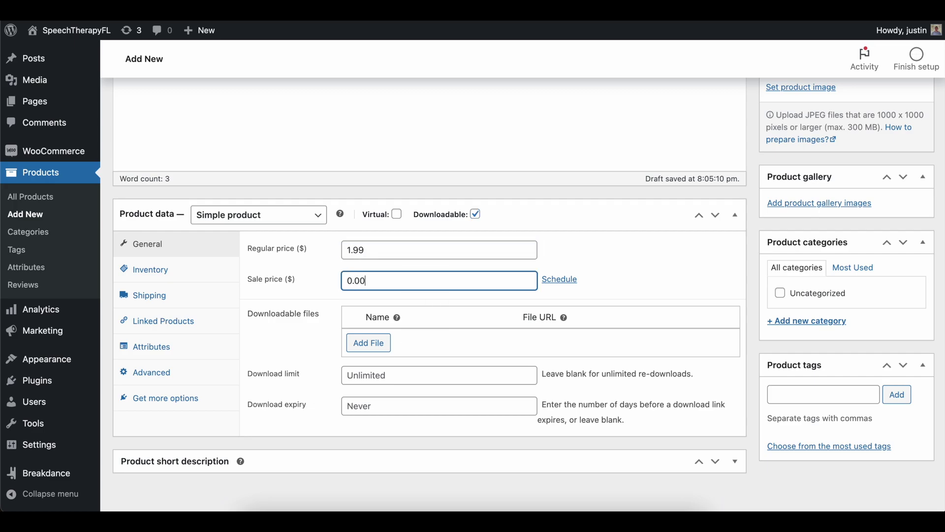
scroll(358, 240, "down", 1)
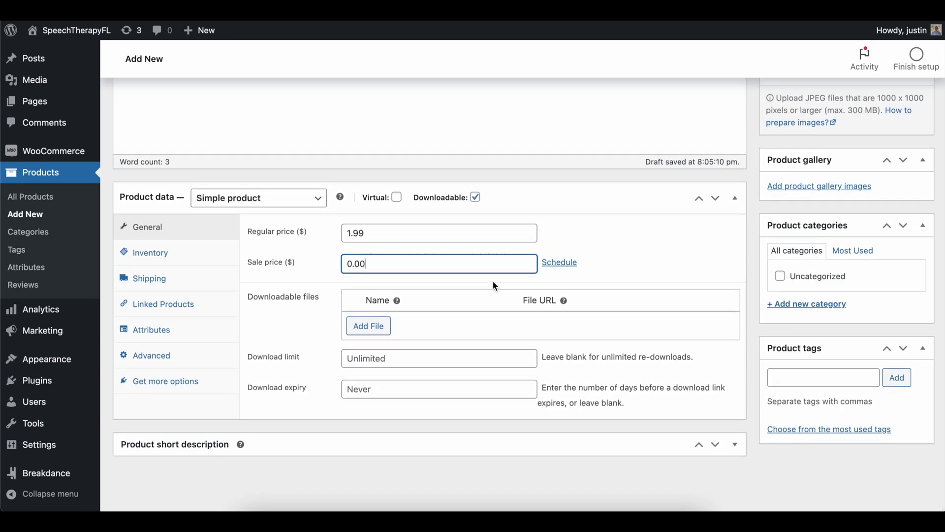
left_click(369, 326)
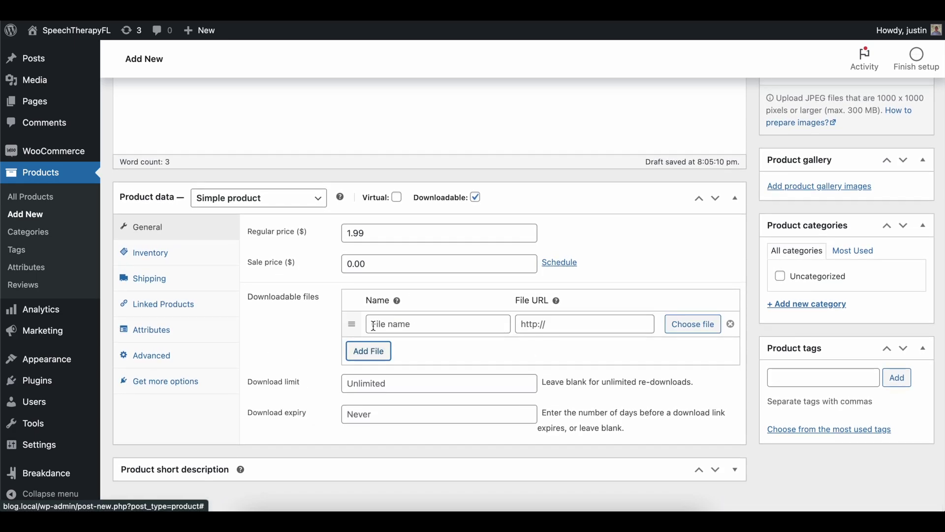
- Set the downloadable file URL to woocommerce-placeholder.png from the Media Library
left_click(527, 325)
left_click(451, 323)
left_click(694, 324)
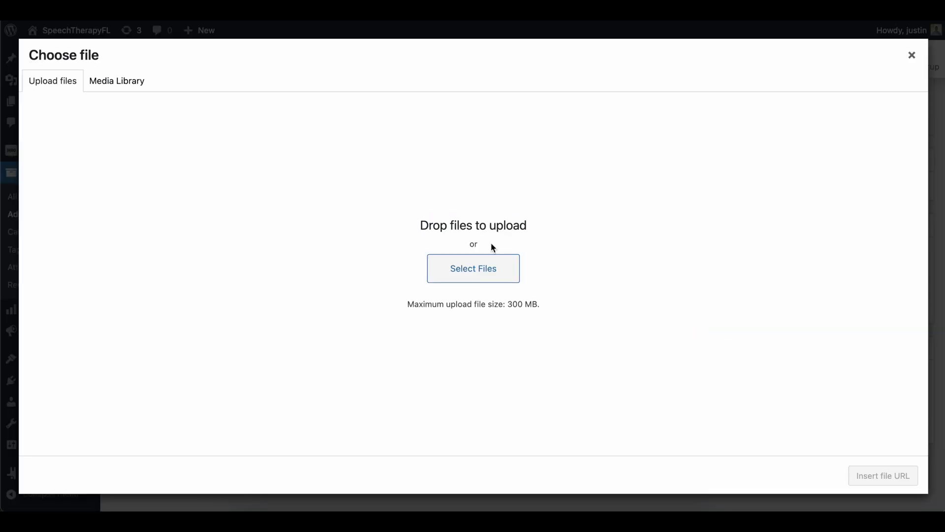
left_click(144, 87)
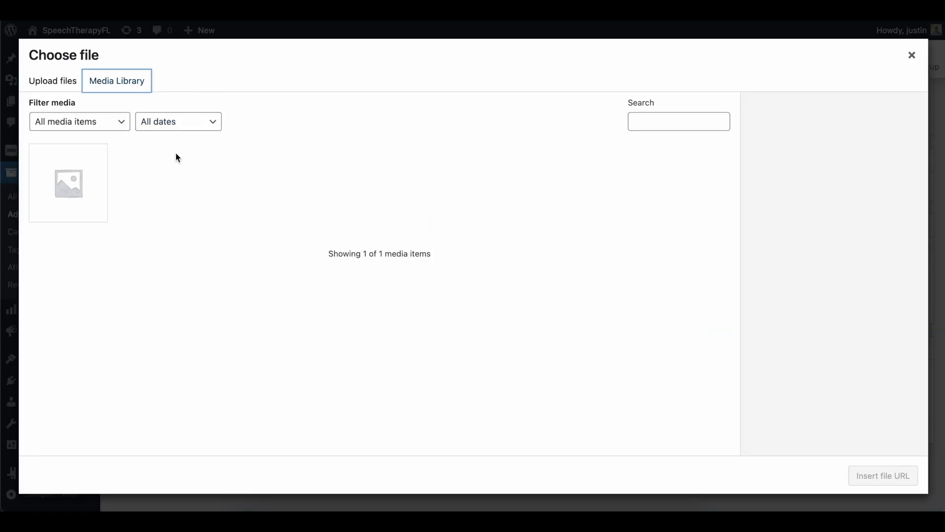
left_click(106, 183)
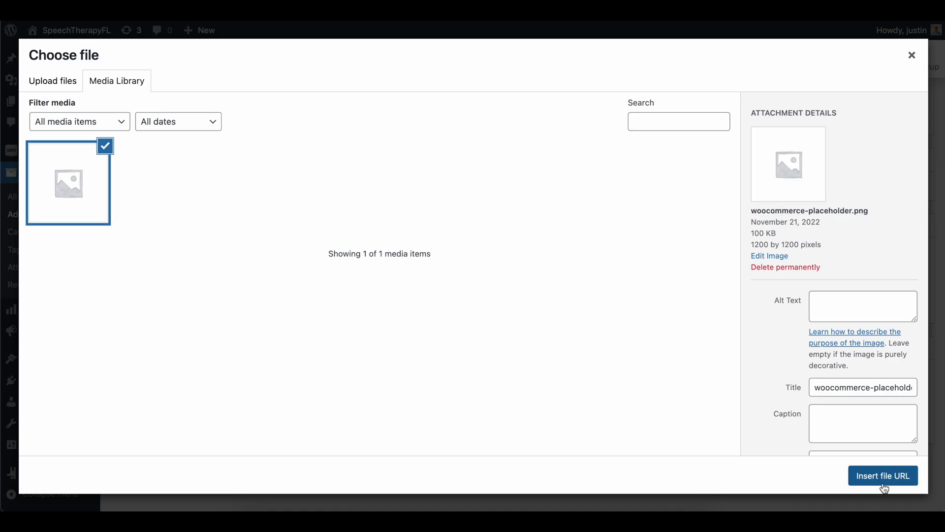
left_click(886, 478)
- Name the file 'Digital Download', set a download limit of 3, and enter the expiry days
left_click(422, 316)
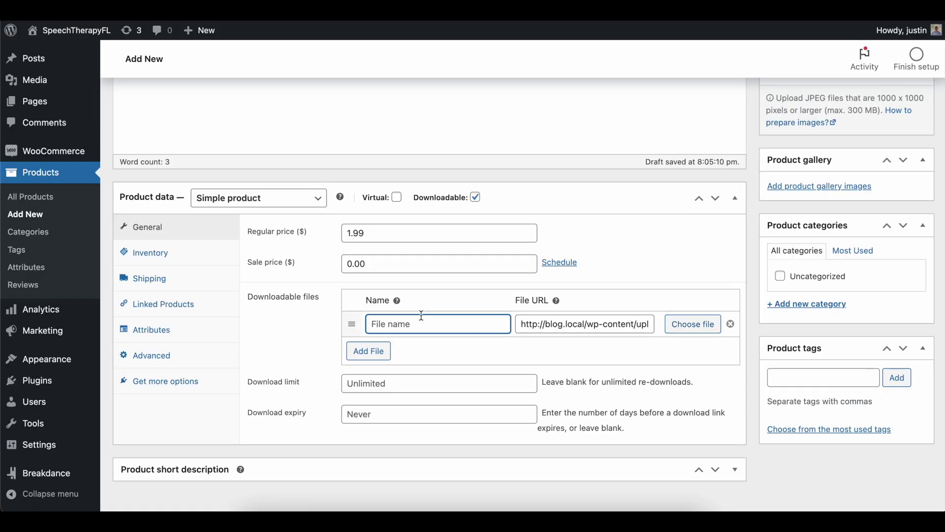
type("Digital DO")
scroll(428, 375, "down", 1)
left_click(412, 359)
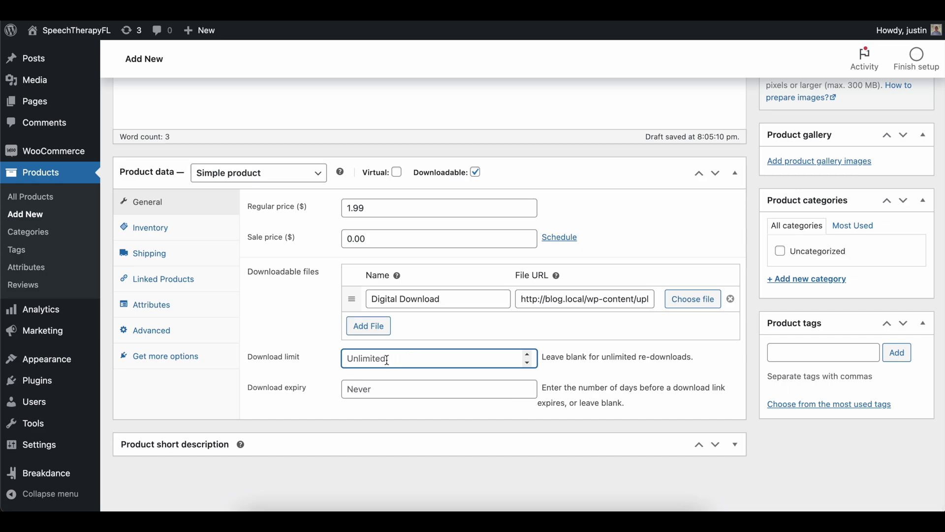
type("3")
left_click_drag(565, 387, 603, 401)
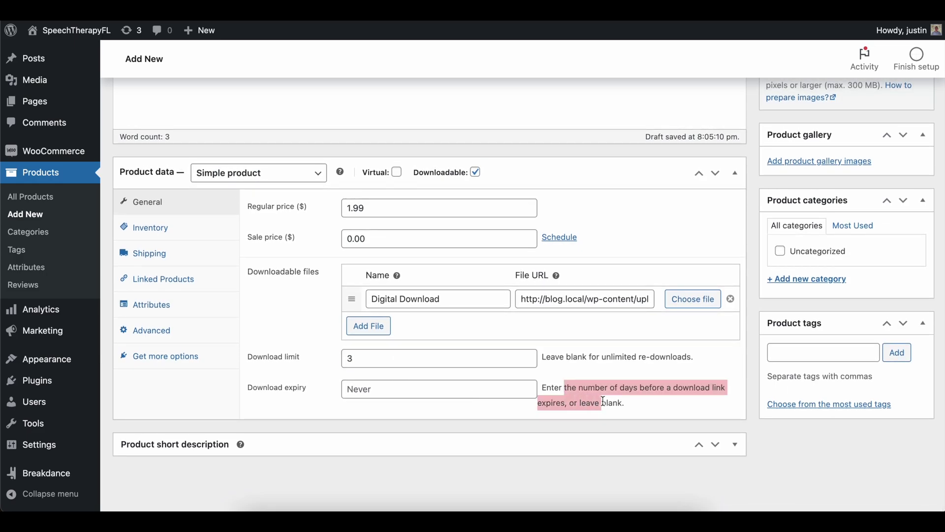
left_click(481, 389)
type("3")
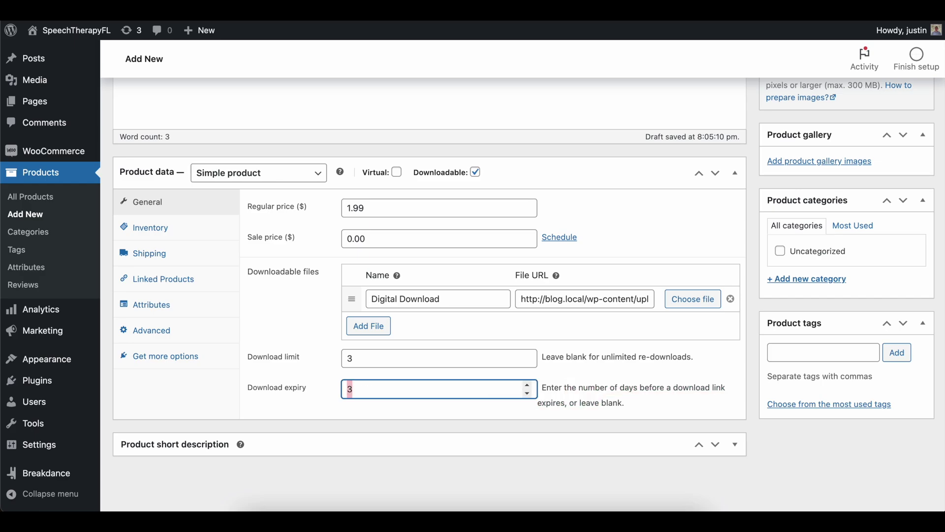
scroll(437, 389, "up", 6)
scroll(438, 389, "down", 5)
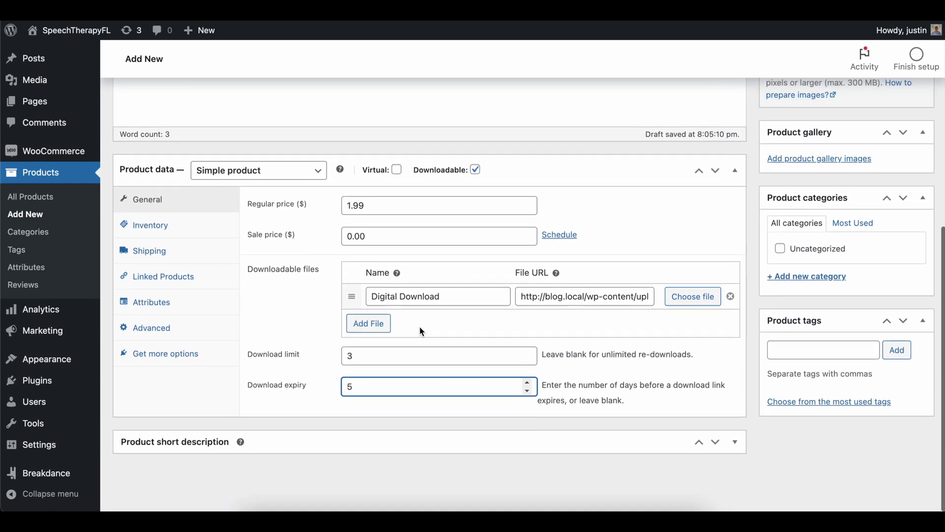
scroll(437, 388, "up", 7)
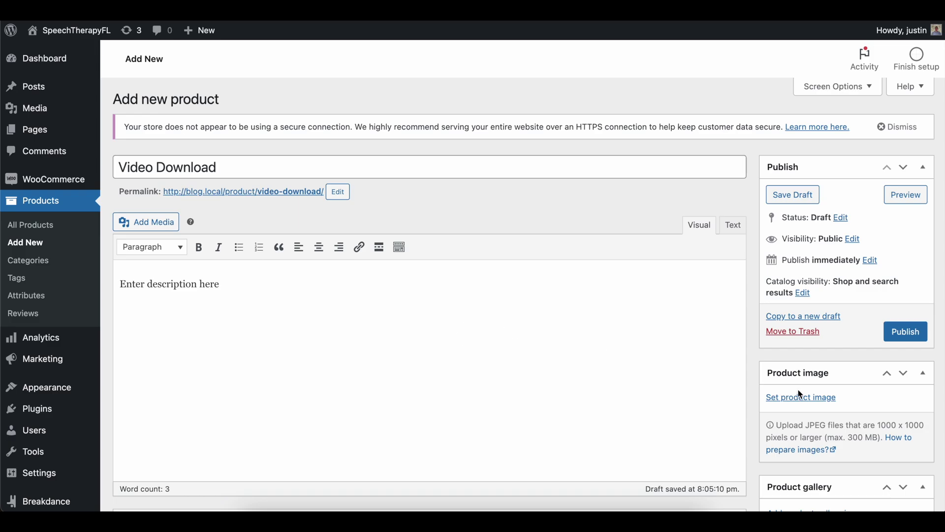
- Publish the Video Download product and view its live product page
left_click(909, 338)
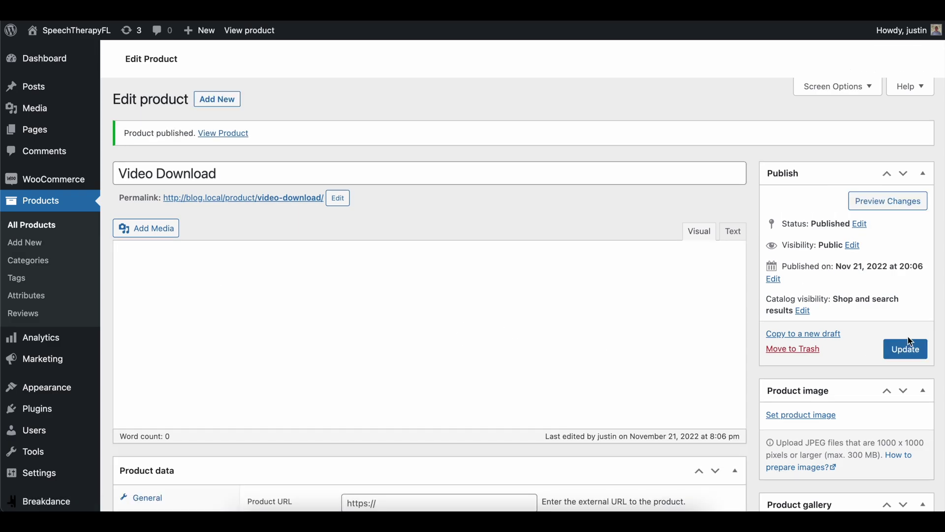
left_click(265, 228)
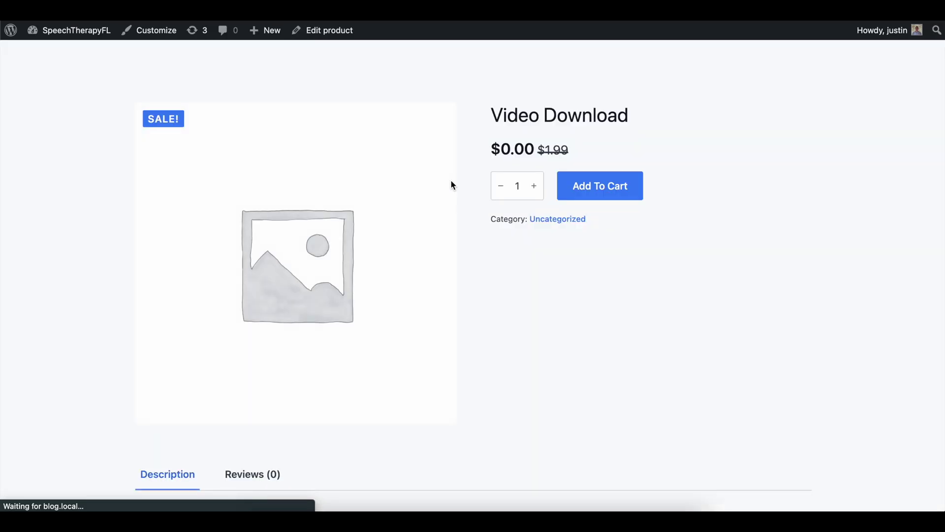
left_click_drag(493, 125, 658, 118)
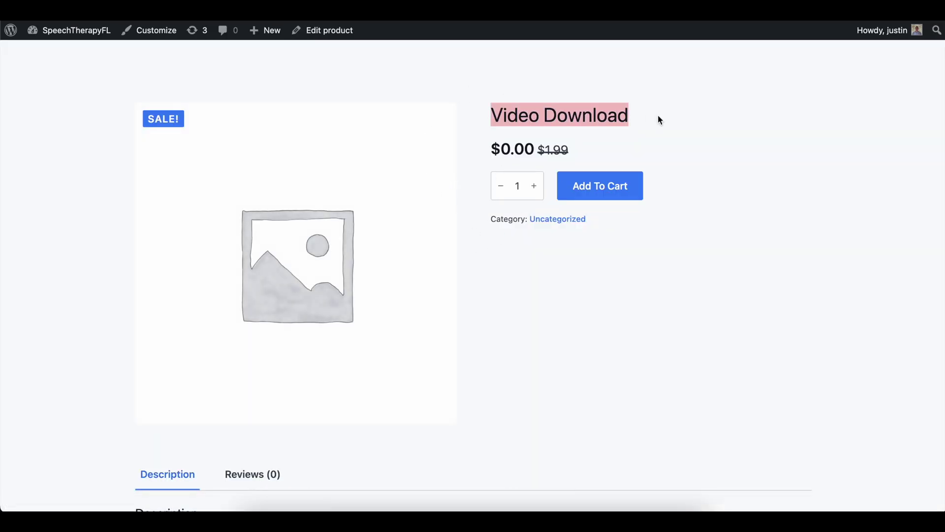
left_click(551, 151)
scroll(289, 185, "down", 3)
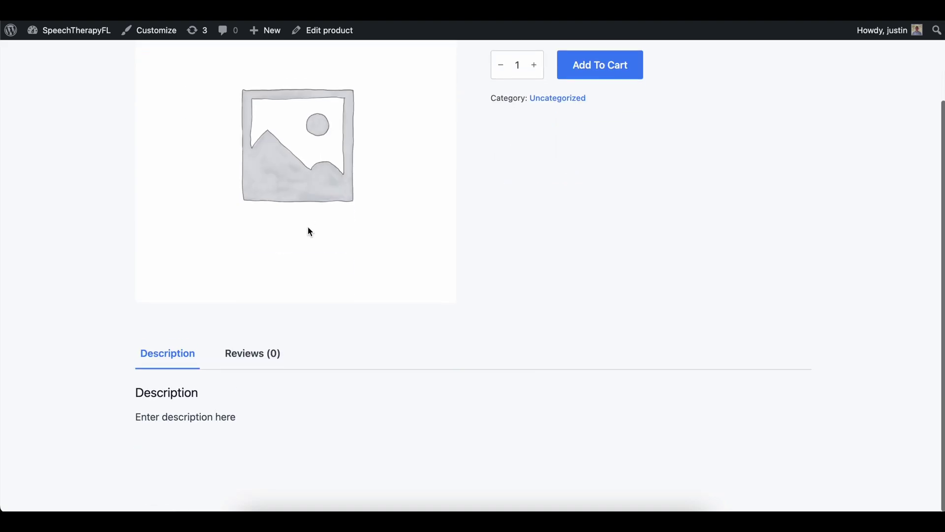
scroll(311, 230, "up", 3)
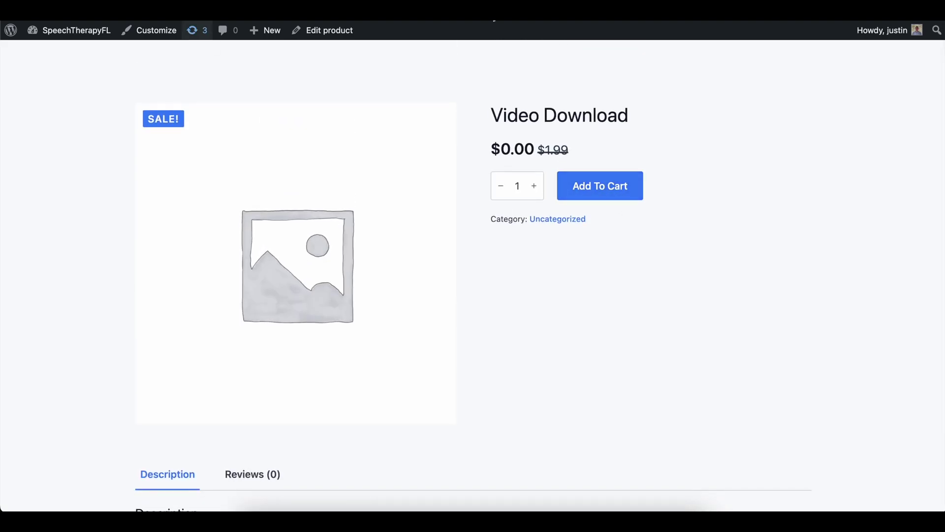
- Load blog.local/shop to see Video Download listed at $0.00, down from $1.99
key("super+l")
type("blog.local/shop")
key("Return")
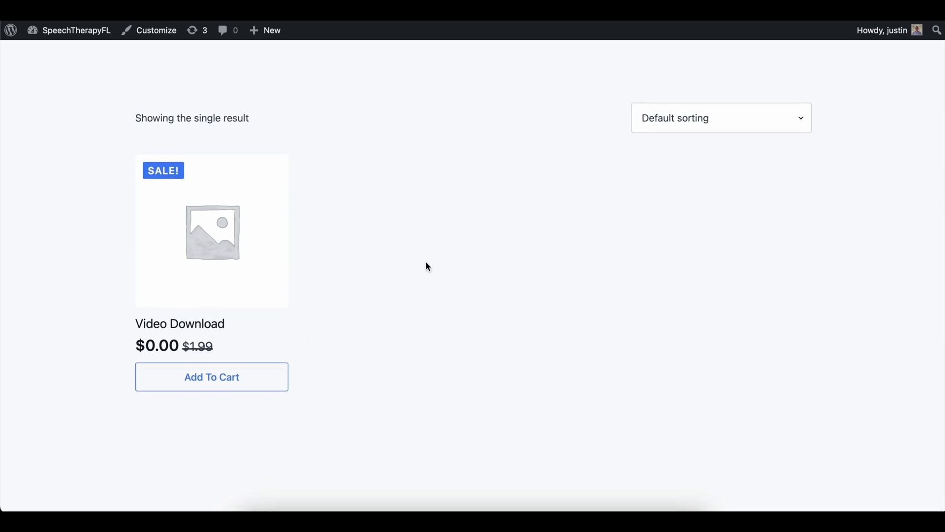
- Add Video Download to the cart, then go from the cart to the $0.00 checkout
left_click(221, 380)
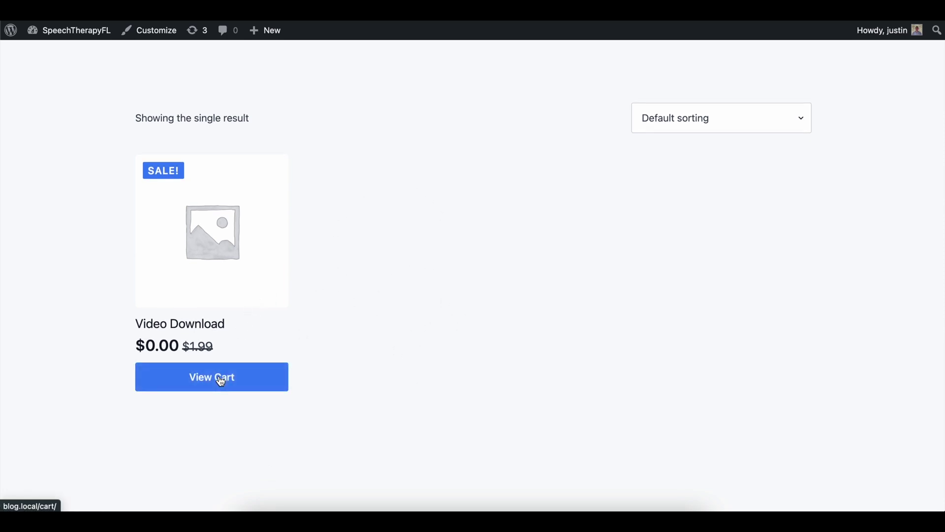
left_click(246, 381)
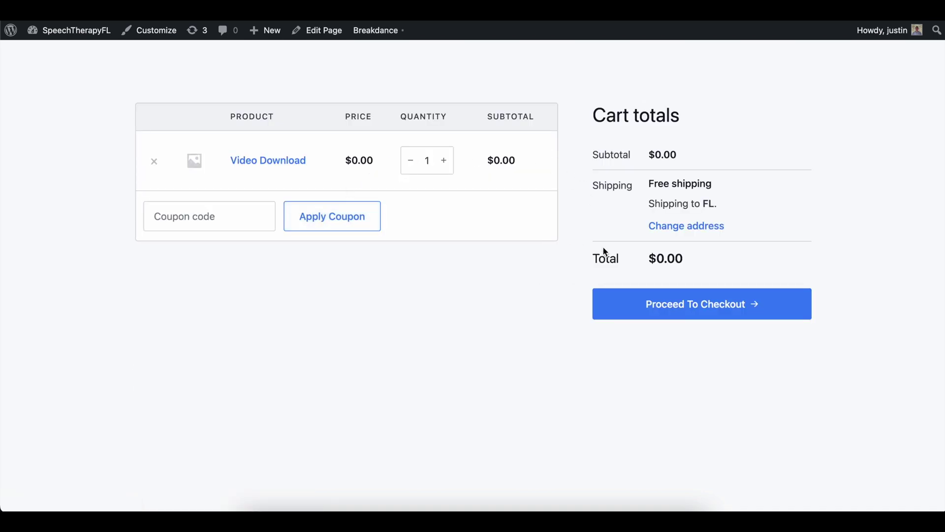
left_click(655, 320)
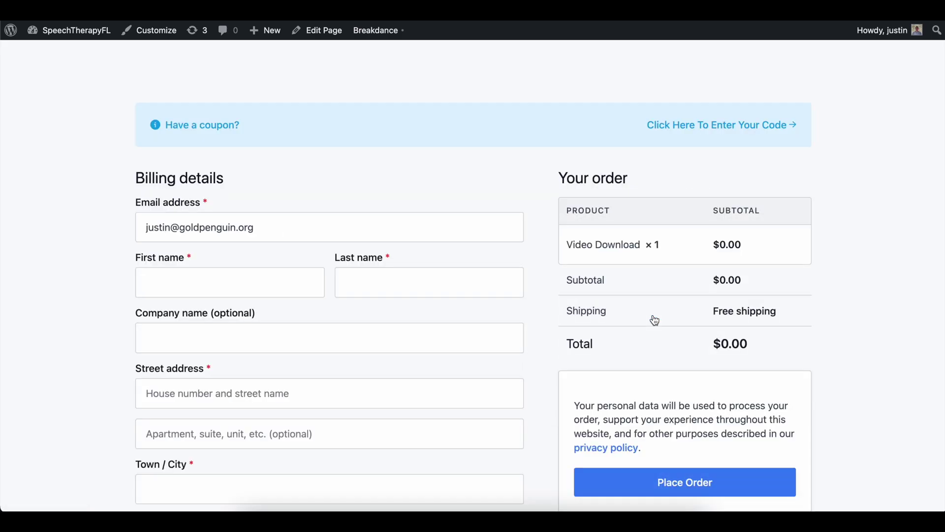
scroll(655, 321, "down", 2)
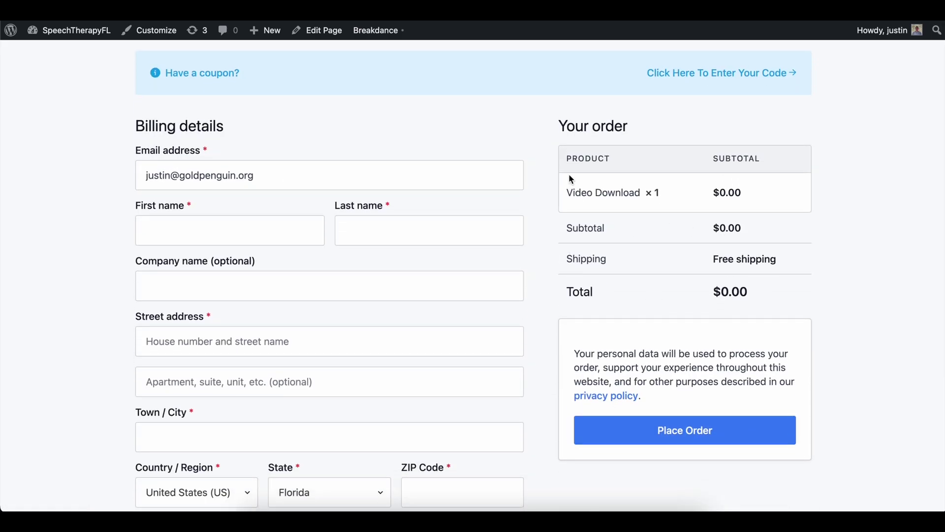
- Enter the customer's first and last name in the billing form
scroll(569, 177, "down", 5)
scroll(569, 186, "up", 4)
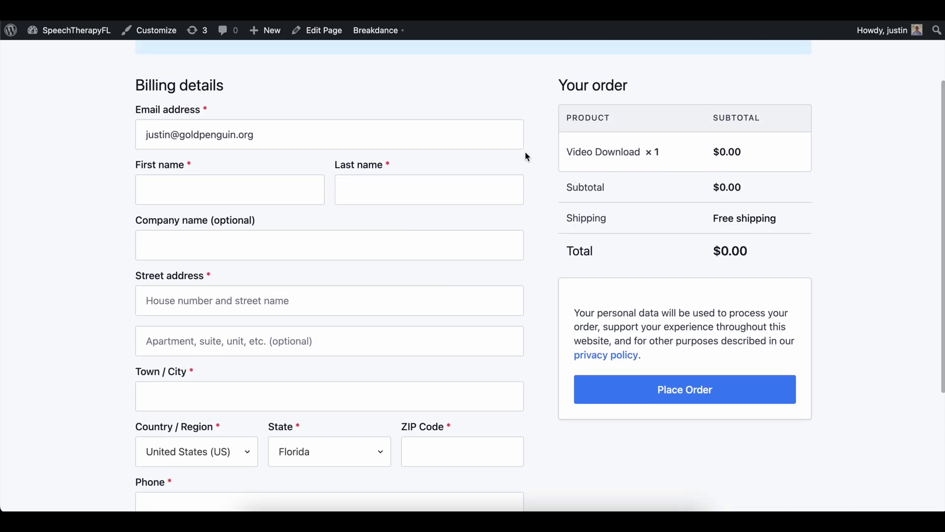
left_click(172, 182)
type("Justin")
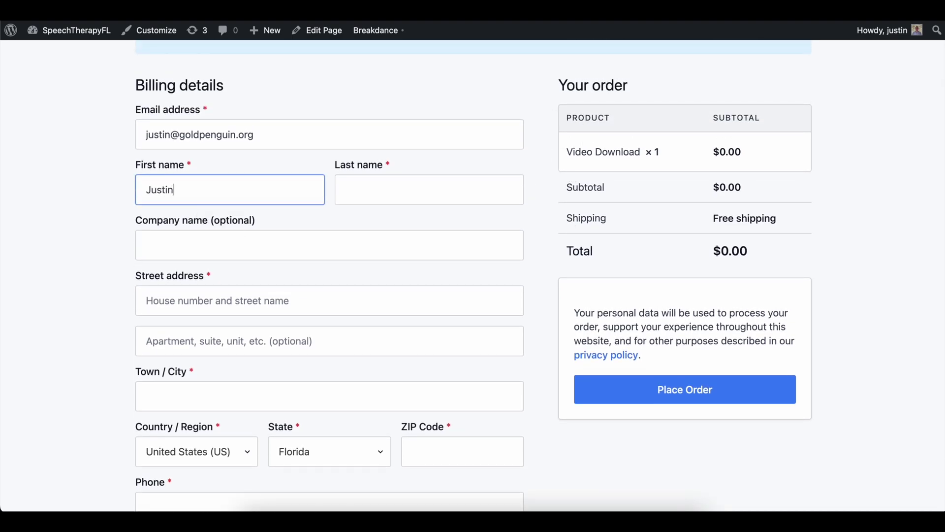
key("Tab")
type("Gl")
key("Tab")
- Fill the street address and town/city using the autofill suggestions
left_click(198, 298)
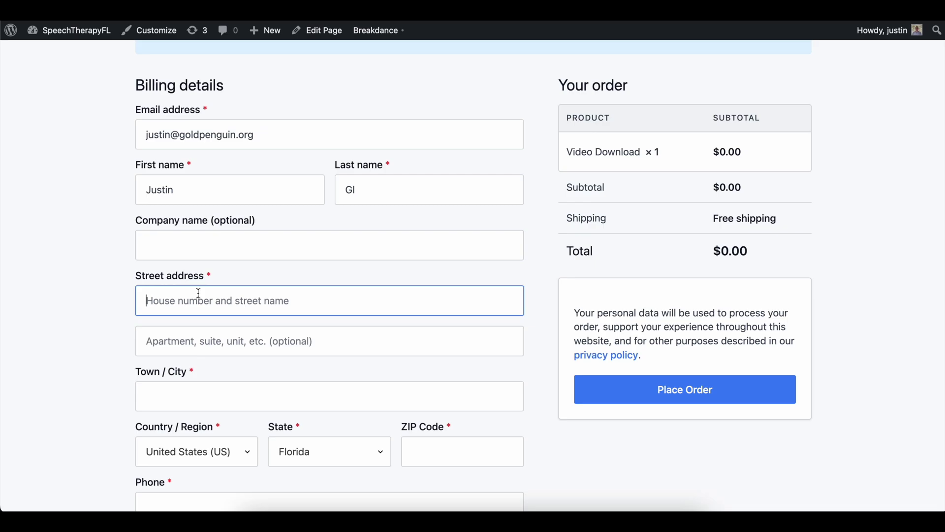
type("123")
left_click(244, 328)
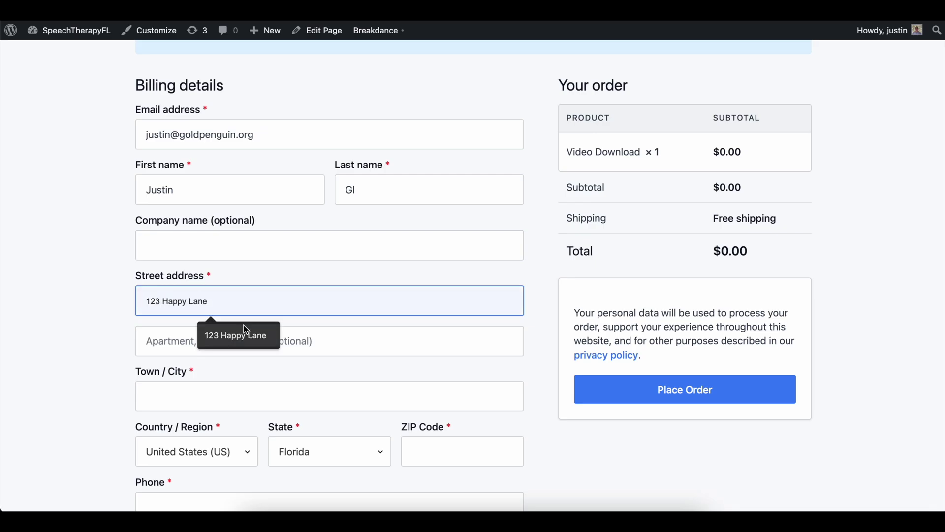
left_click(219, 381)
left_click(219, 428)
- Enter the customer's ZIP code and phone number
scroll(345, 375, "down", 3)
left_click(438, 312)
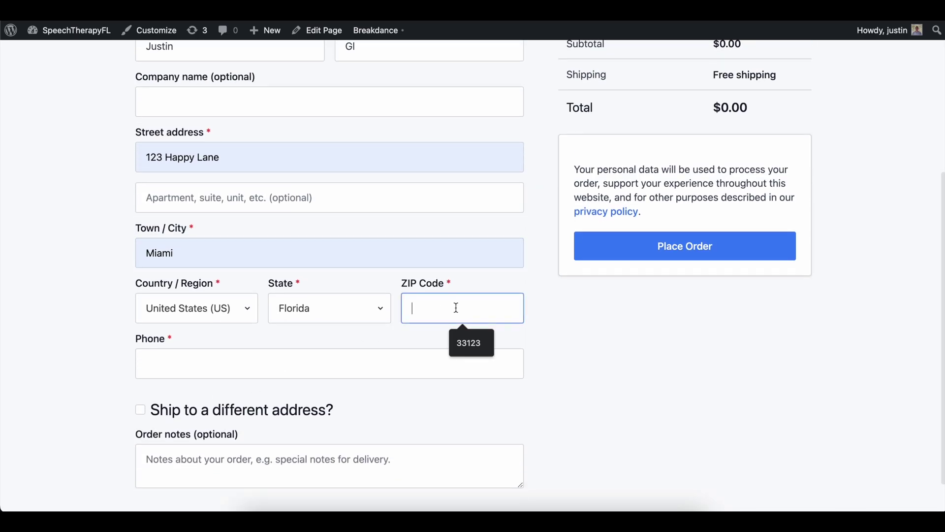
type("59231")
scroll(401, 365, "down", 1)
key("Tab")
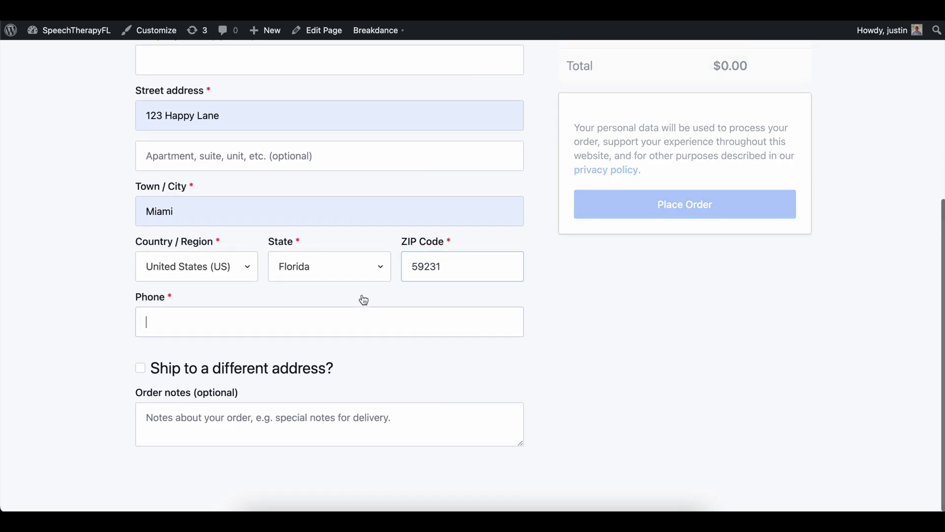
type("234123123")
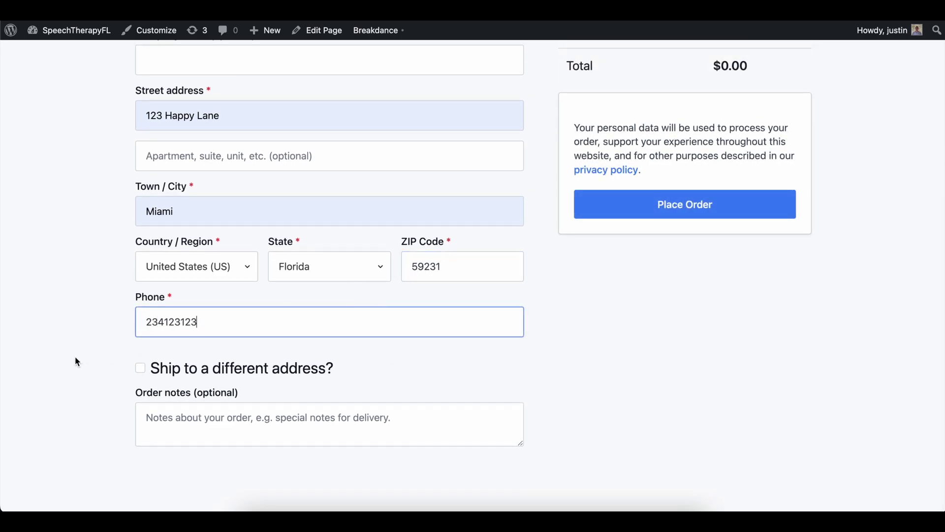
left_click(73, 356)
scroll(549, 279, "up", 6)
scroll(549, 281, "down", 2)
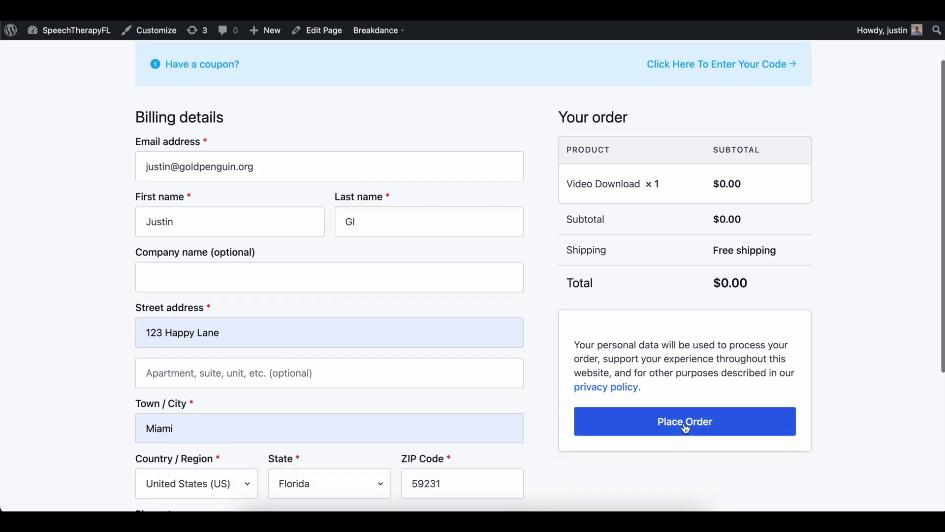
- Place the $0.00 order and review the order-received page
left_click(742, 422)
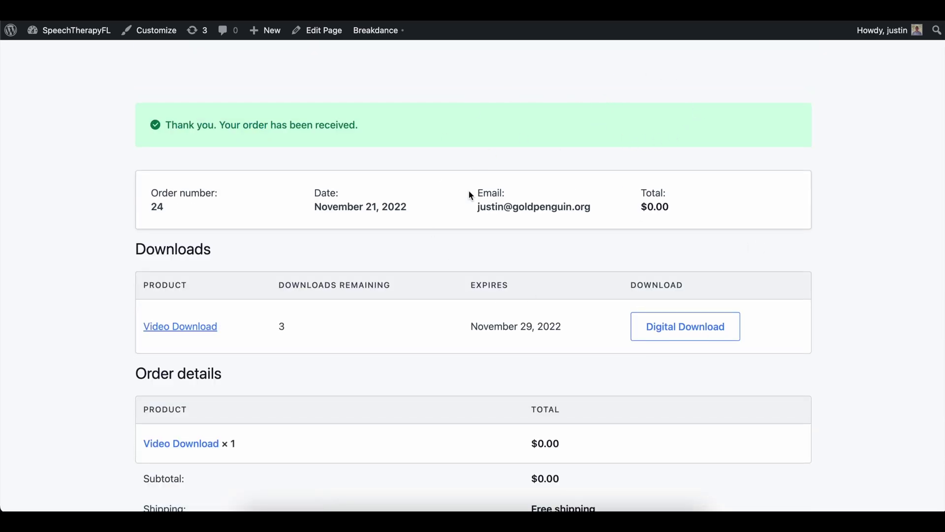
scroll(468, 192, "down", 2)
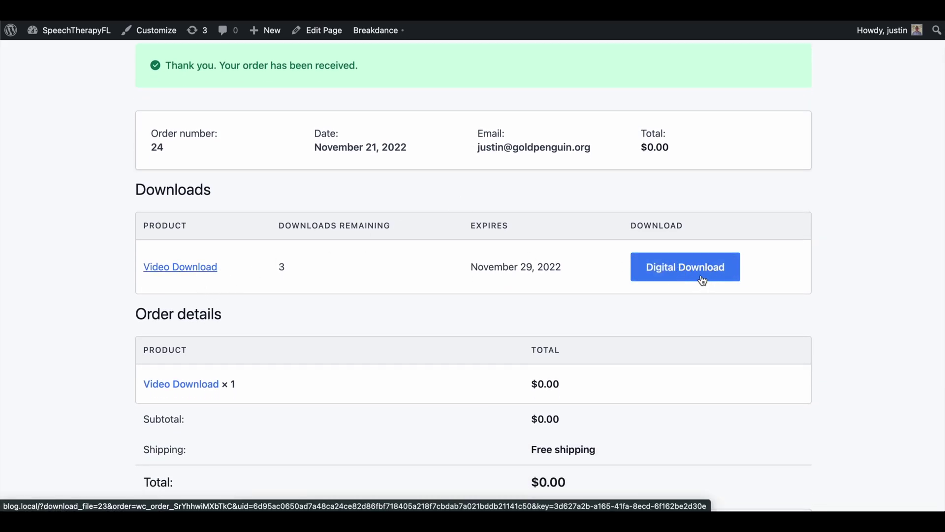
scroll(292, 271, "down", 3)
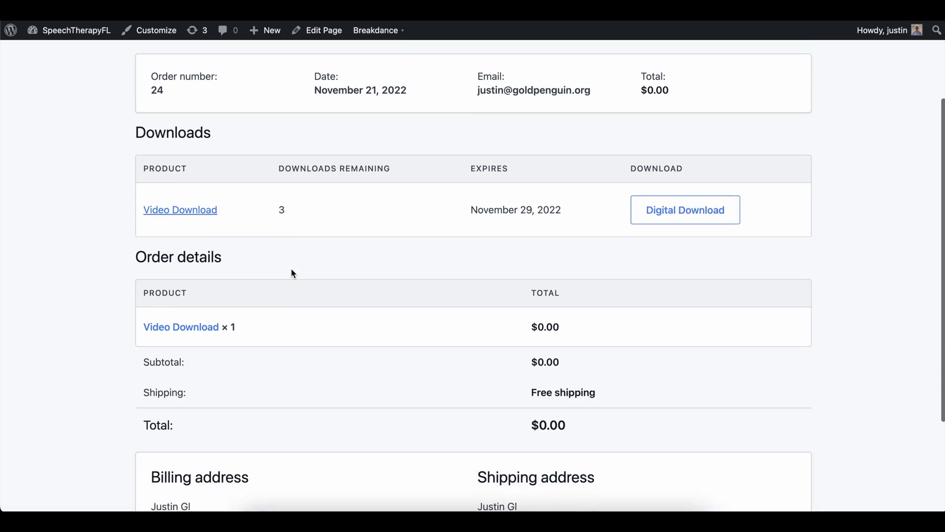
scroll(292, 270, "up", 2)
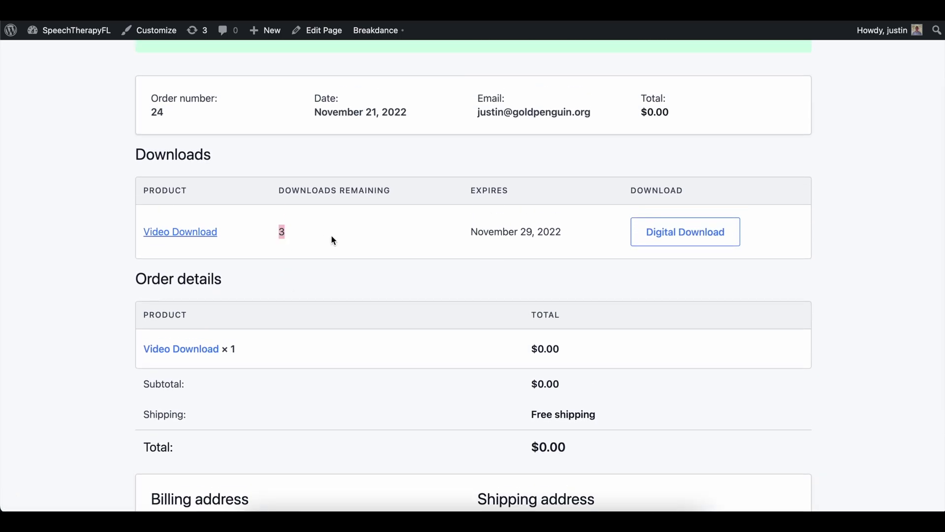
scroll(331, 238, "down", 3)
scroll(331, 238, "up", 4)
scroll(331, 238, "down", 4)
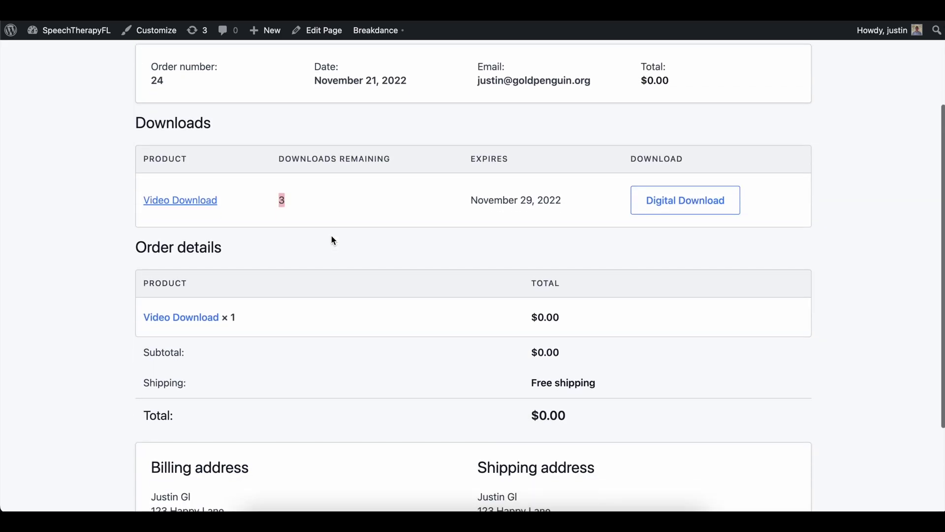
scroll(331, 237, "up", 4)
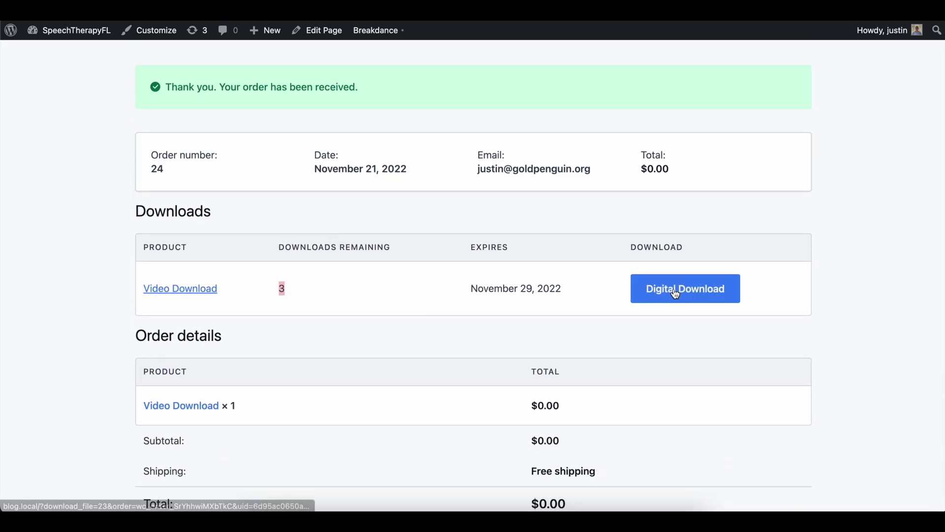
- Download the Video Download file, open the PNG, close it, and confirm 2 downloads remain
left_click(677, 291)
scroll(391, 337, "down", 1)
left_click(90, 488)
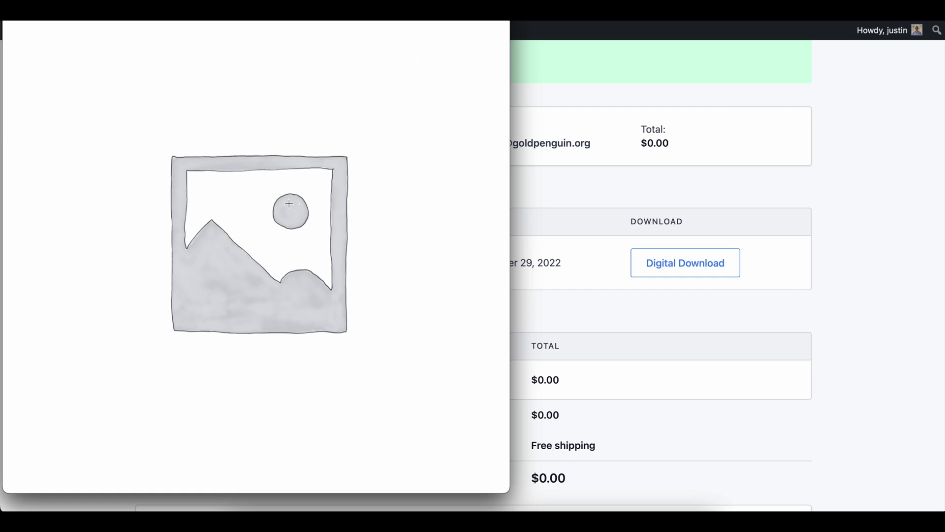
left_click(630, 211)
scroll(629, 212, "down", 3)
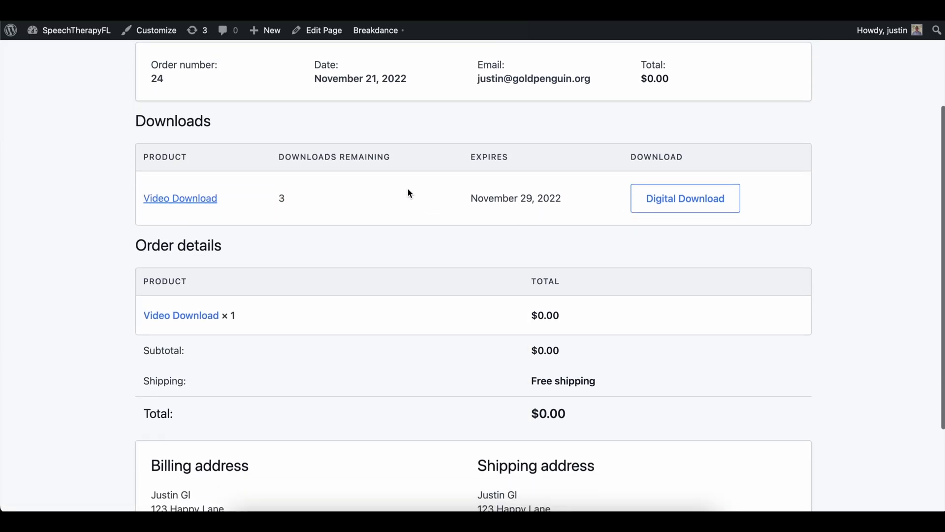
scroll(376, 197, "up", 4)
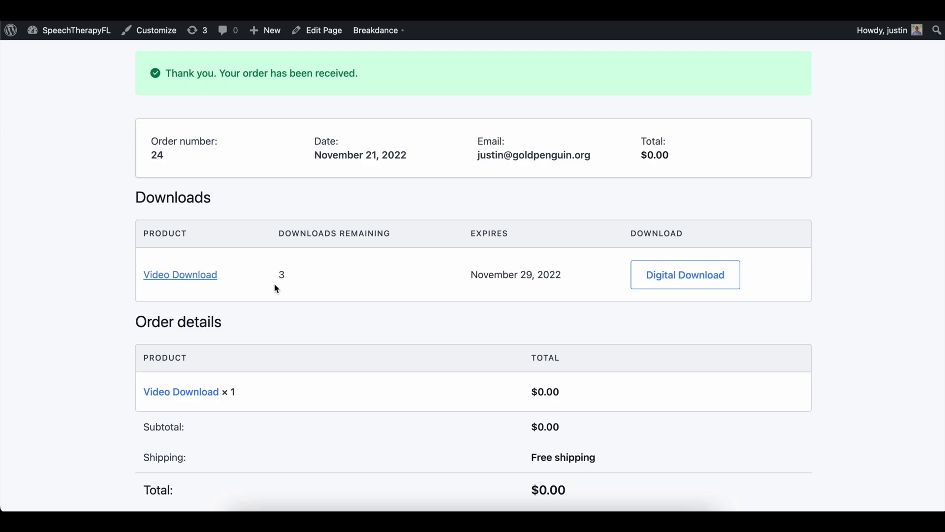
left_click_drag(276, 278, 294, 274)
scroll(294, 273, "down", 4)
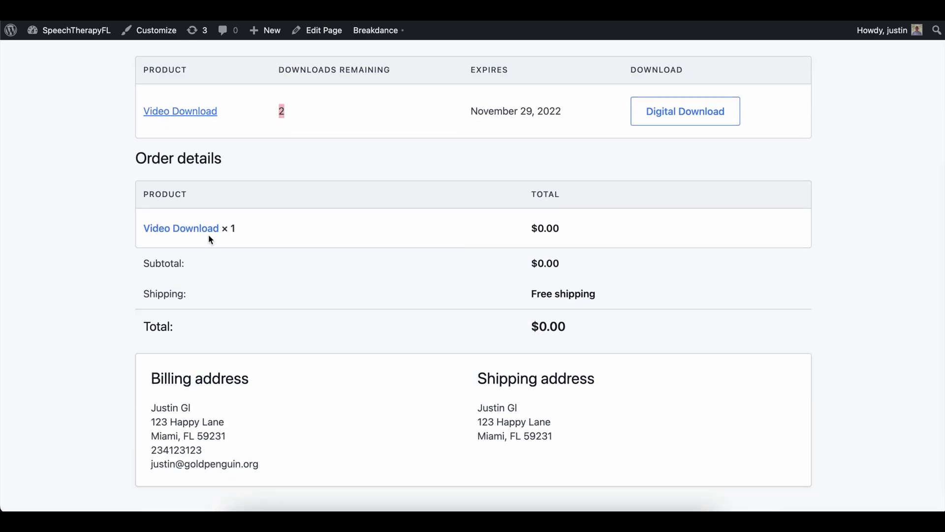
scroll(576, 253, "down", 1)
scroll(575, 251, "up", 5)
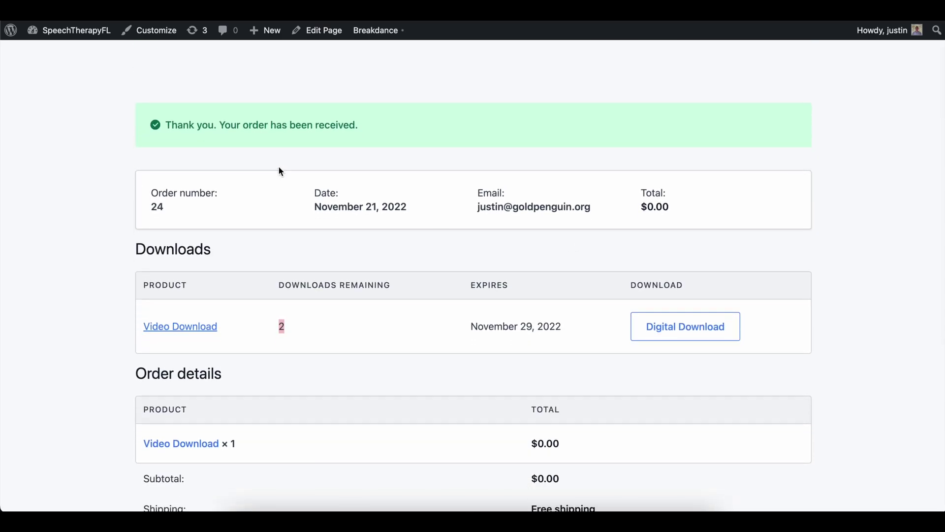
scroll(279, 167, "down", 5)
scroll(278, 167, "up", 5)
- From the admin dashboard's All Pages list, view the My account page on the site
mouse_move(69, 30)
left_click(82, 50)
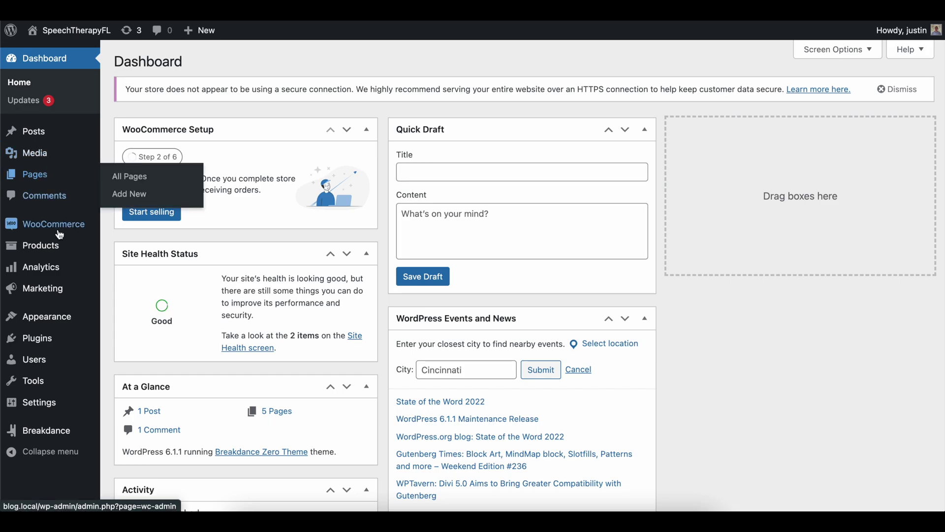
left_click(58, 178)
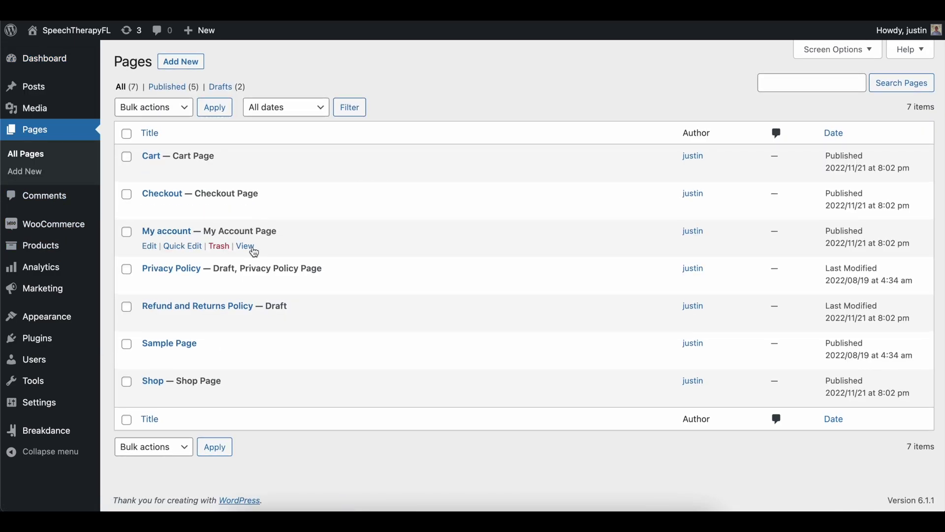
left_click(246, 246)
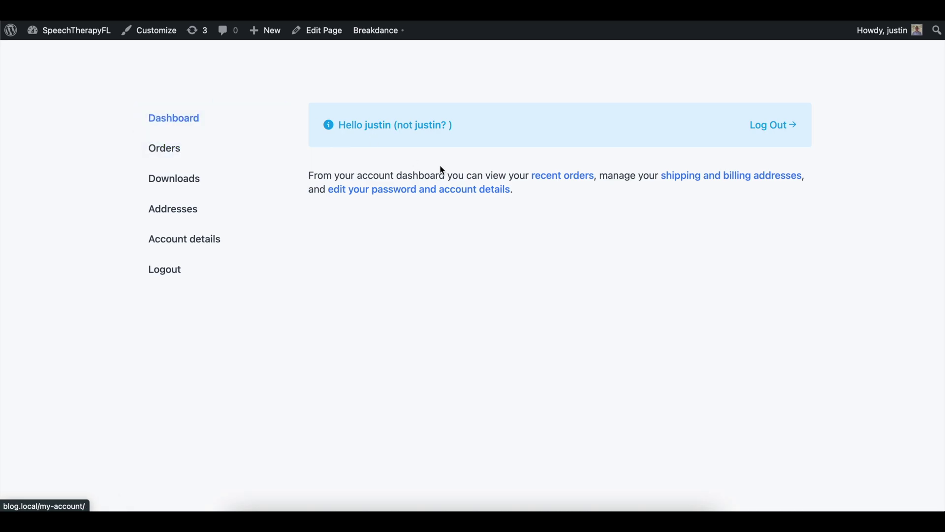
left_click(161, 157)
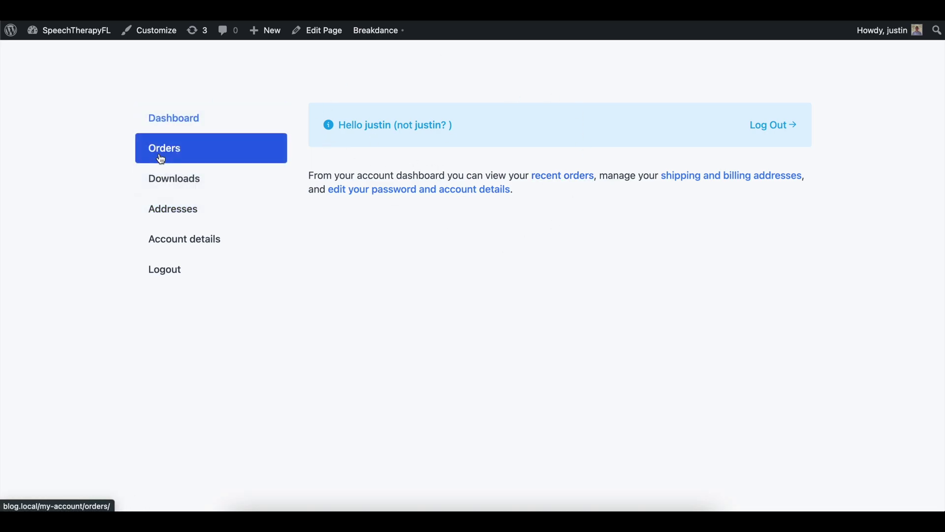
left_click_drag(317, 154, 724, 153)
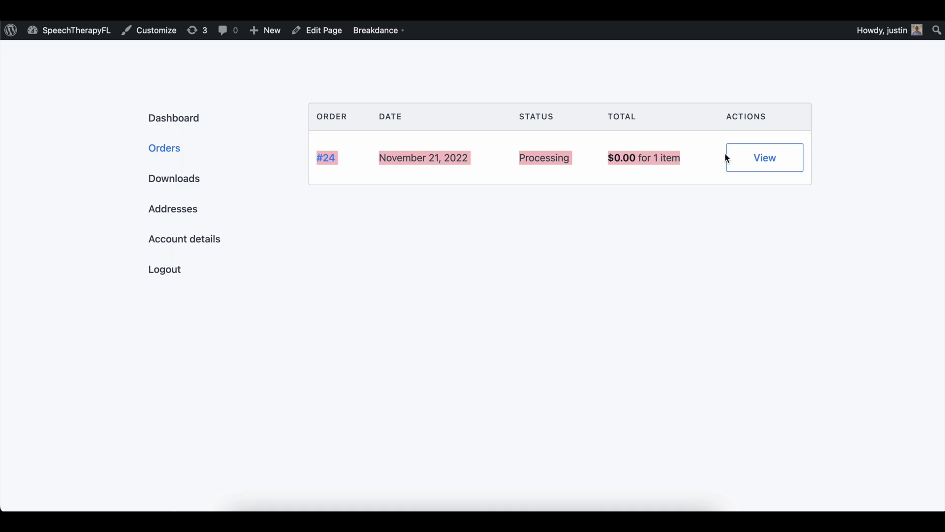
left_click(685, 153)
left_click(760, 161)
scroll(626, 264, "down", 2)
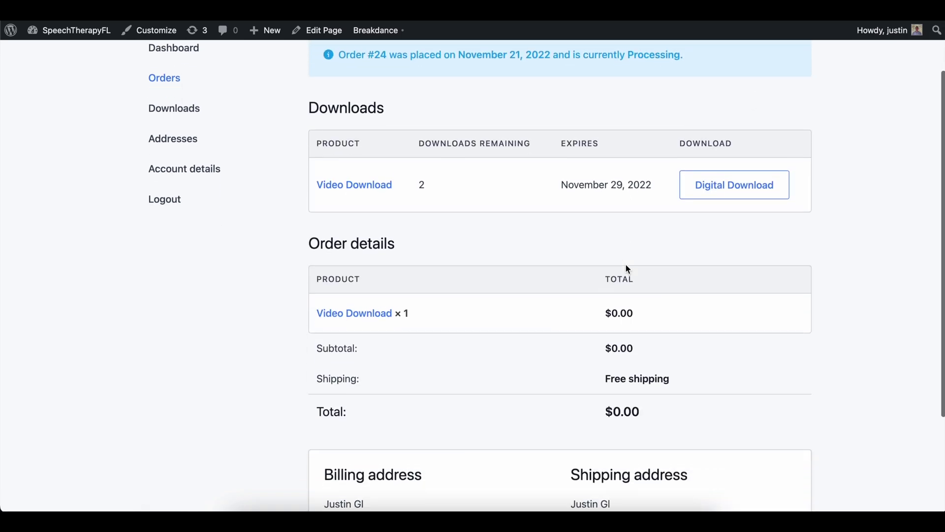
scroll(397, 168, "up", 2)
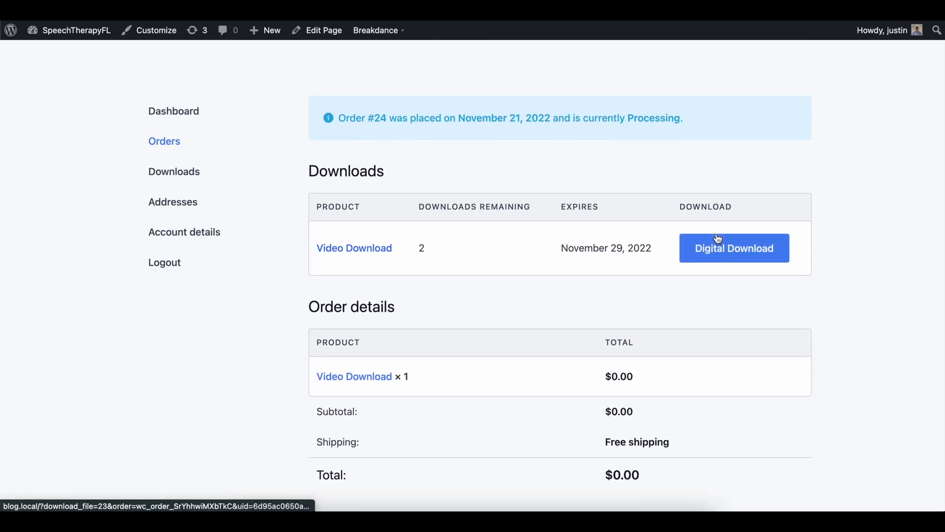
scroll(392, 261, "down", 4)
scroll(396, 263, "up", 5)
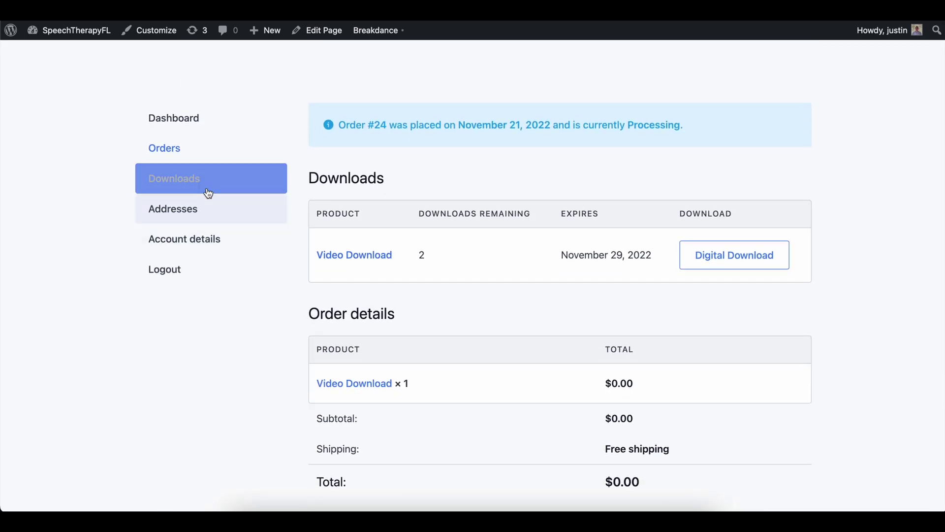
left_click(207, 191)
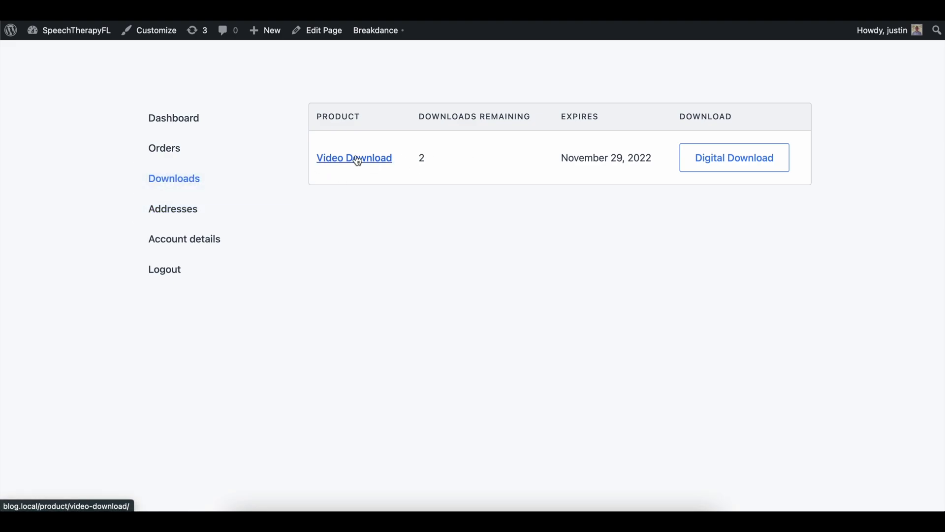
left_click(716, 167)
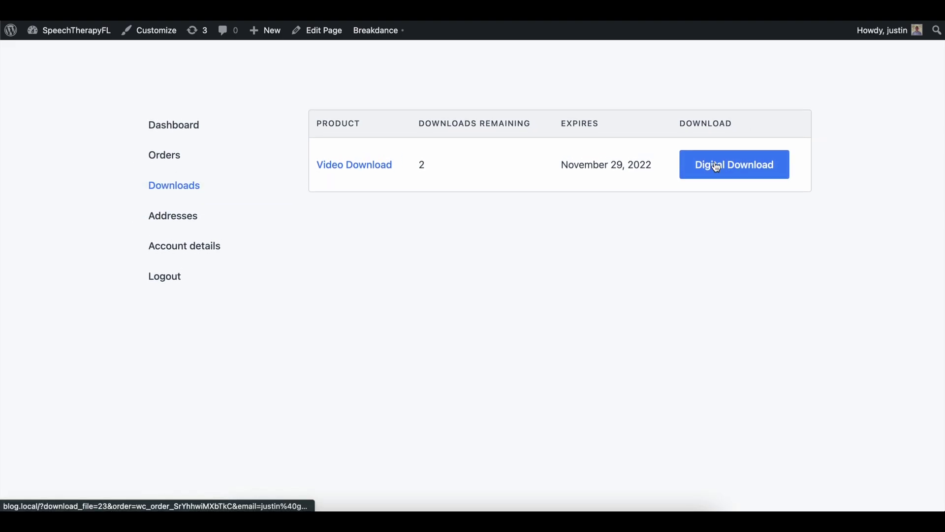
left_click(210, 206)
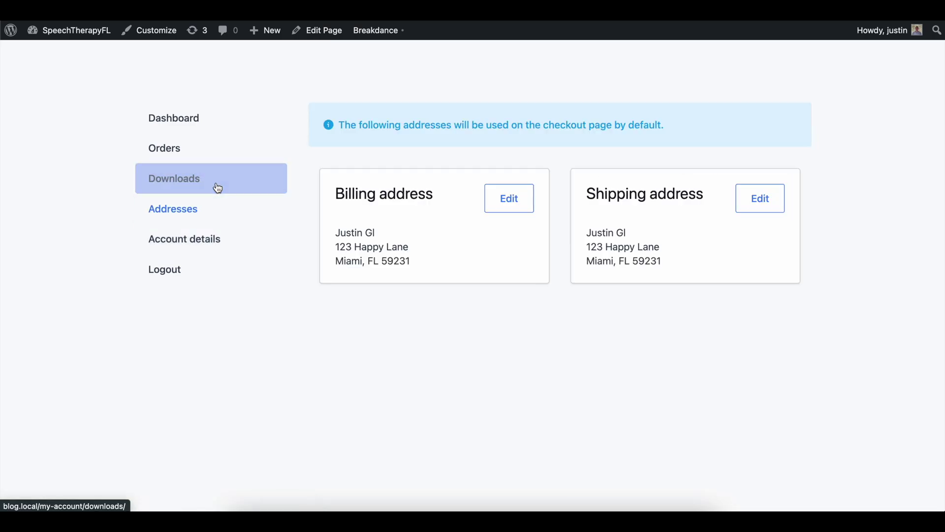
left_click(207, 129)
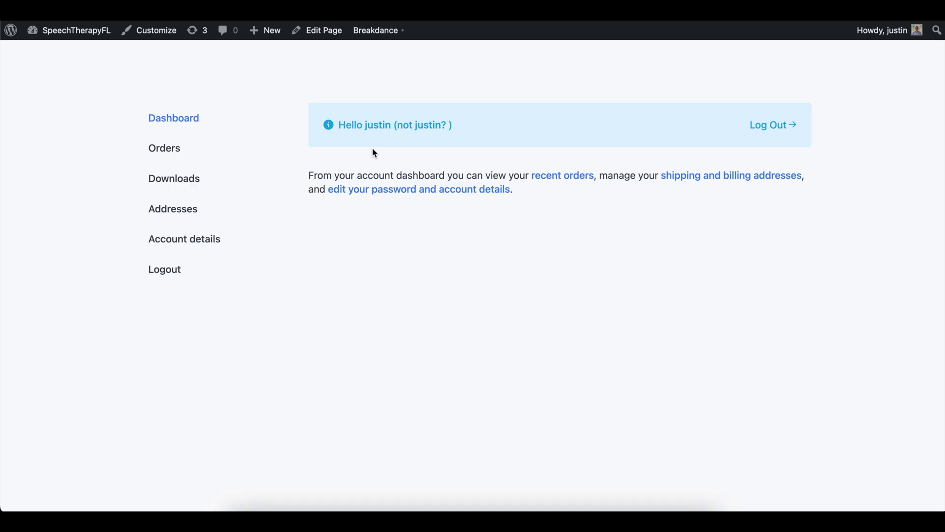
mouse_move(368, 36)
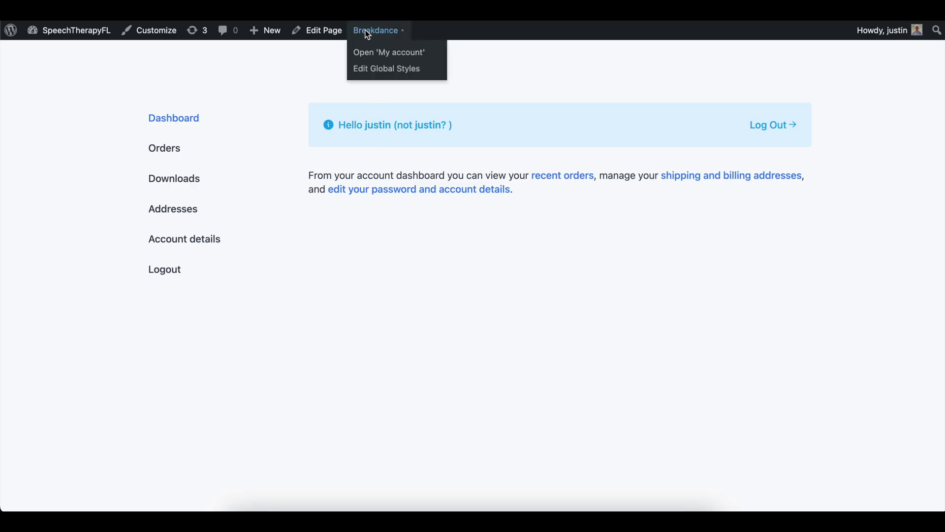
- Open the Downloads tab showing Video Download with 2 downloads remaining, expiring November 29, 2022
left_click(211, 189)
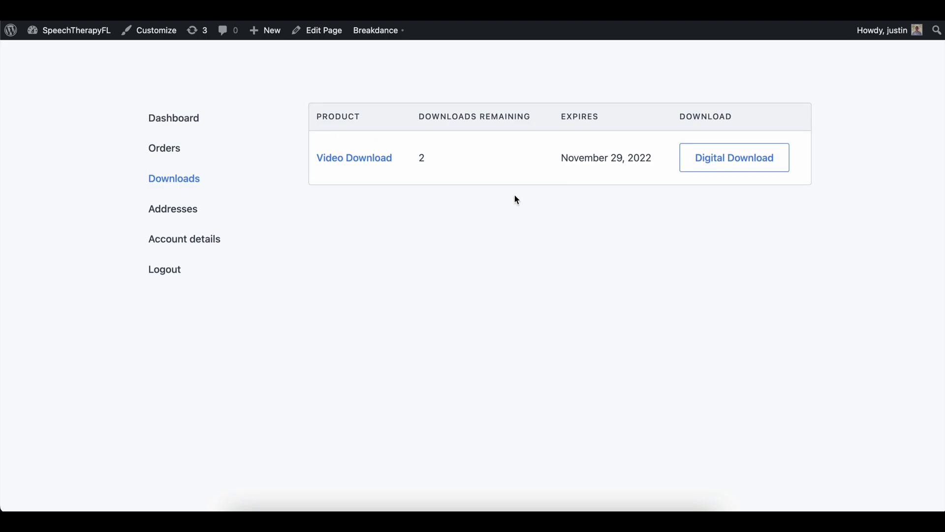
scroll(516, 199, "down", 1)
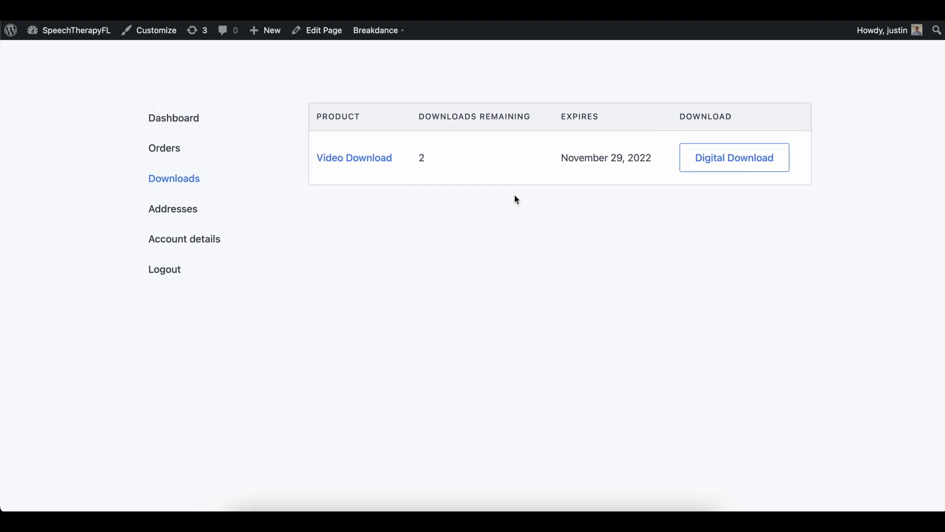